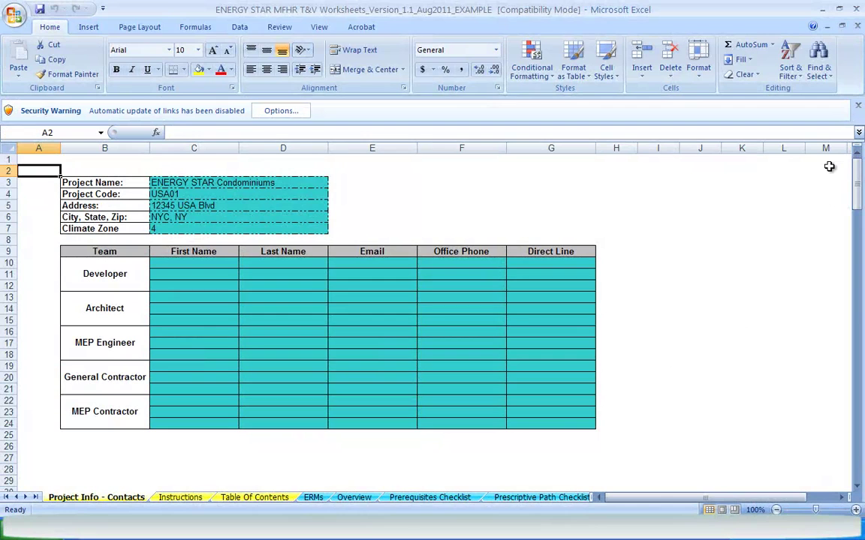
Step: Review the project details and the climate zone dropdown, keeping climate zone 4
{"action": "left_click", "coordinate": [180, 183]}
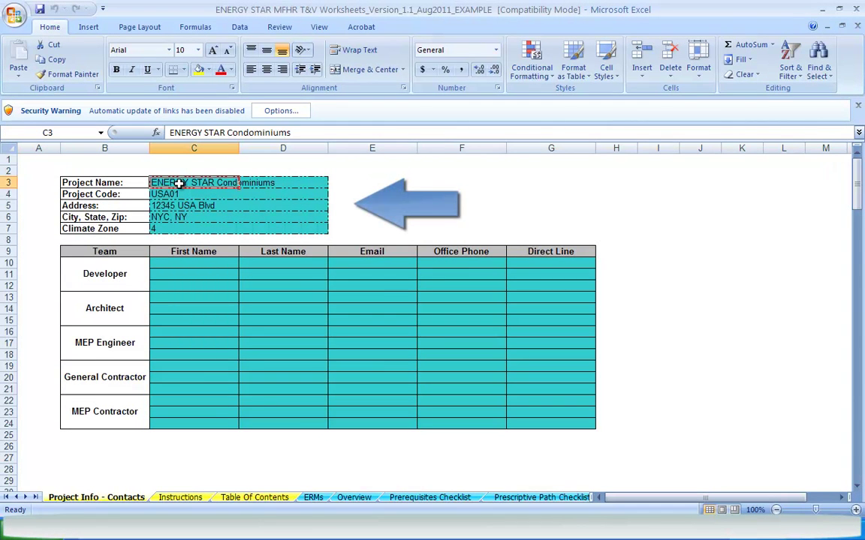
{"action": "key", "text": "Down"}
{"action": "key", "text": "Down"}
{"action": "key", "text": "Down"}
{"action": "key", "text": "Down"}
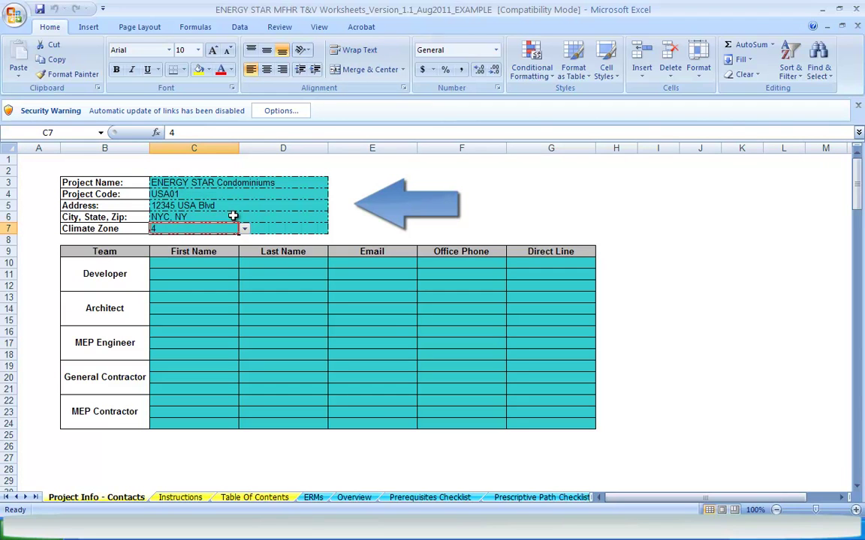
{"action": "left_click", "coordinate": [244, 230]}
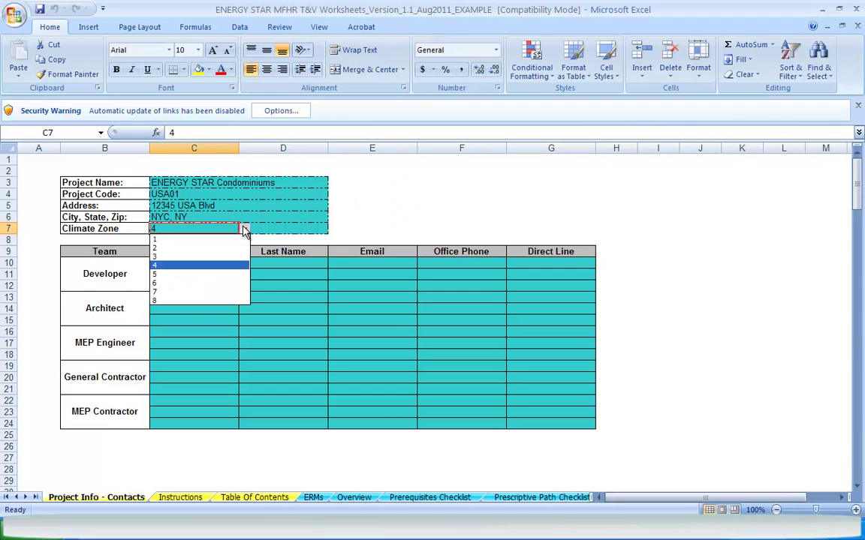
{"action": "left_click", "coordinate": [244, 230]}
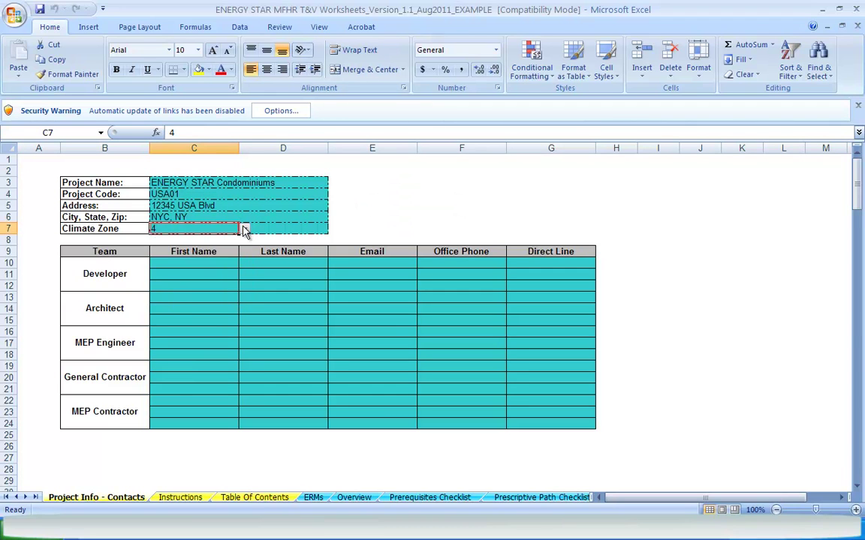
{"action": "left_click", "coordinate": [376, 217]}
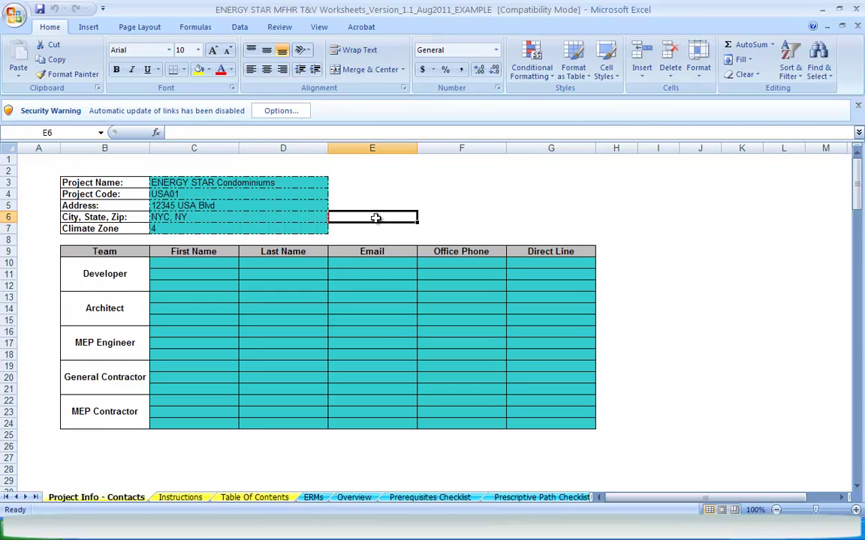
{"action": "left_click", "coordinate": [360, 226]}
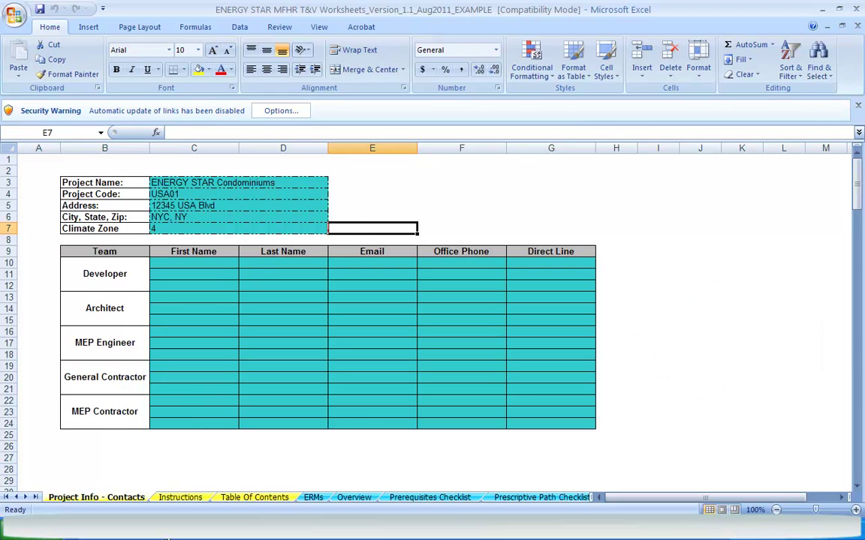
Step: Switch to the Instructions sheet and scroll down to section 5.0 Help
{"action": "left_click", "coordinate": [180, 498]}
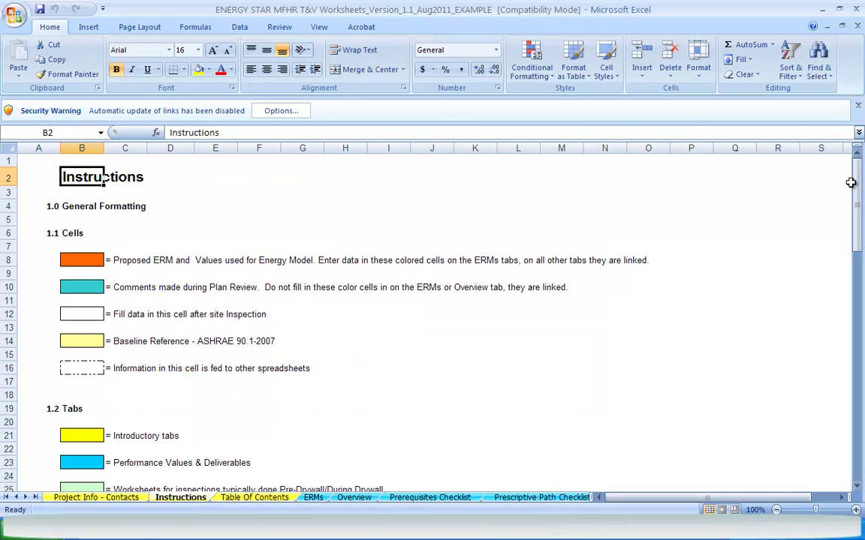
{"action": "left_click_drag", "start_coordinate": [856, 186], "coordinate": [856, 207]}
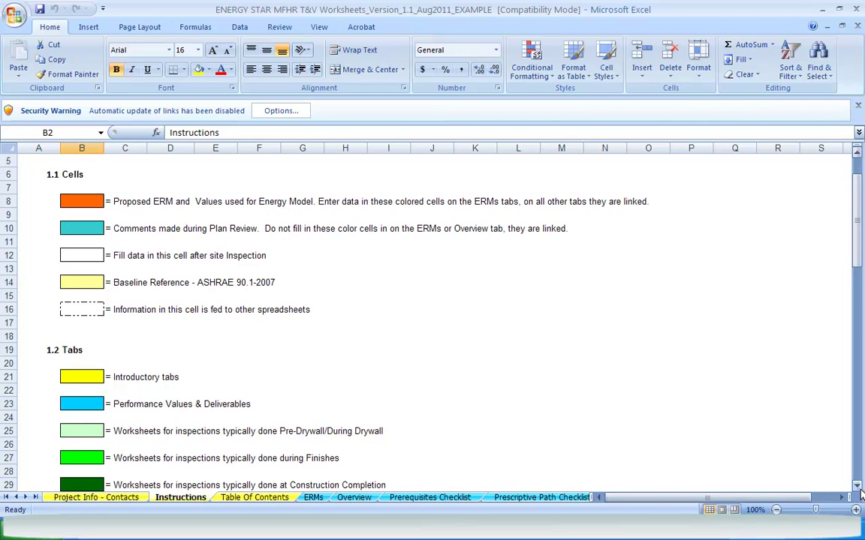
{"action": "scroll", "coordinate": [773, 449], "scroll_direction": "down", "scroll_amount": 1}
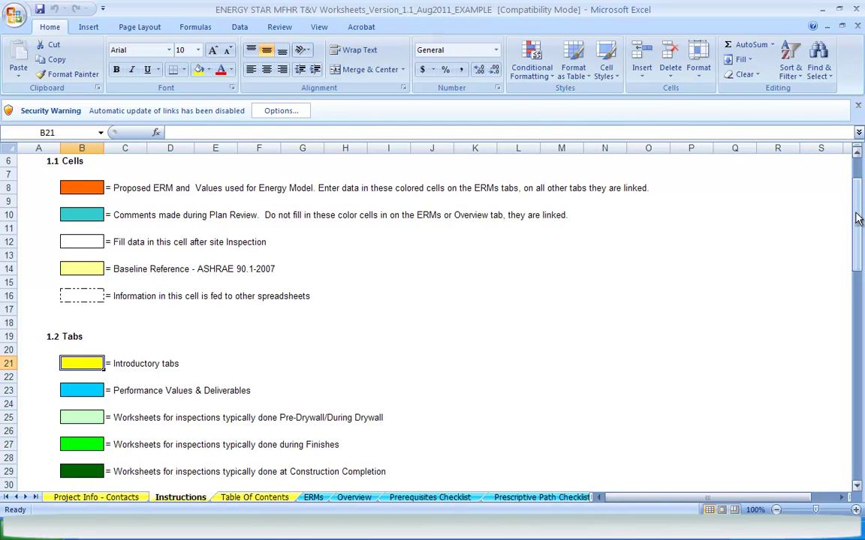
{"action": "left_click_drag", "start_coordinate": [858, 218], "coordinate": [859, 407]}
{"action": "key", "text": "alt+w"}
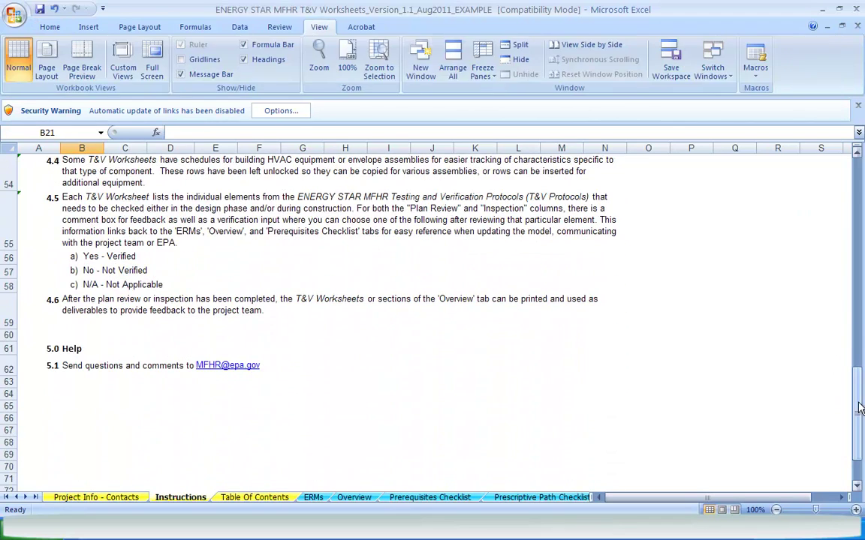
Step: On the ERMs sheet, view the Proposed Method and Energy Model columns, then scroll to Domestic Hot Water
{"action": "left_click", "coordinate": [314, 498]}
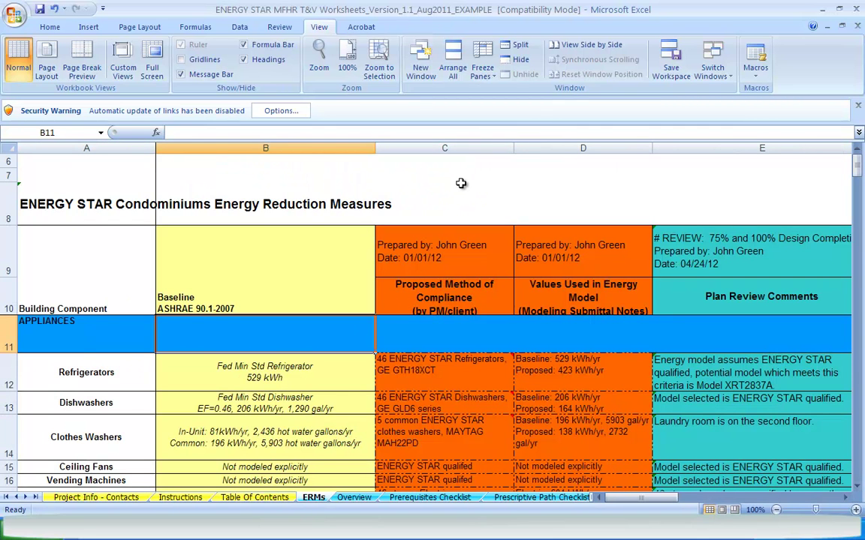
{"action": "left_click", "coordinate": [465, 144]}
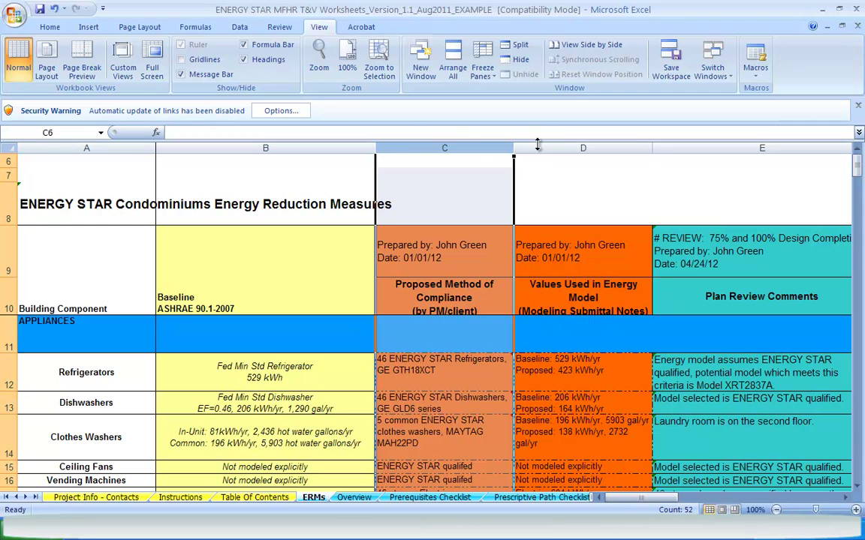
{"action": "left_click", "coordinate": [560, 148]}
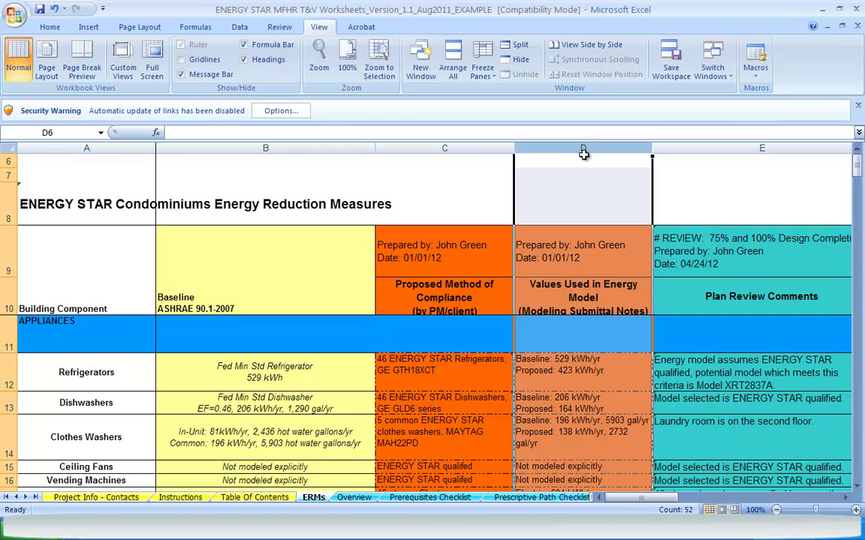
{"action": "left_click", "coordinate": [700, 185]}
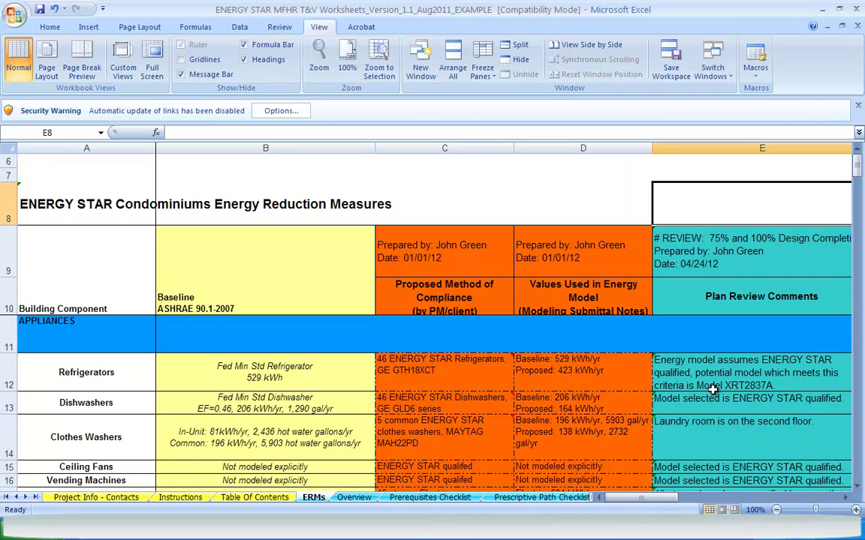
{"action": "scroll", "coordinate": [858, 493], "scroll_direction": "down", "scroll_amount": 1}
{"action": "scroll", "coordinate": [858, 492], "scroll_direction": "down", "scroll_amount": 2}
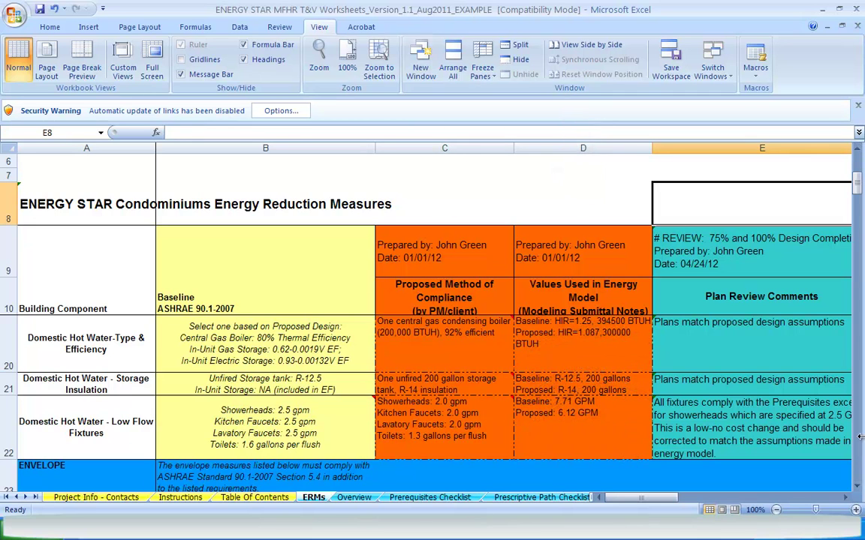
Step: Scroll right to the Inspection Comments column and down to the lighting rows
{"action": "left_click", "coordinate": [846, 498]}
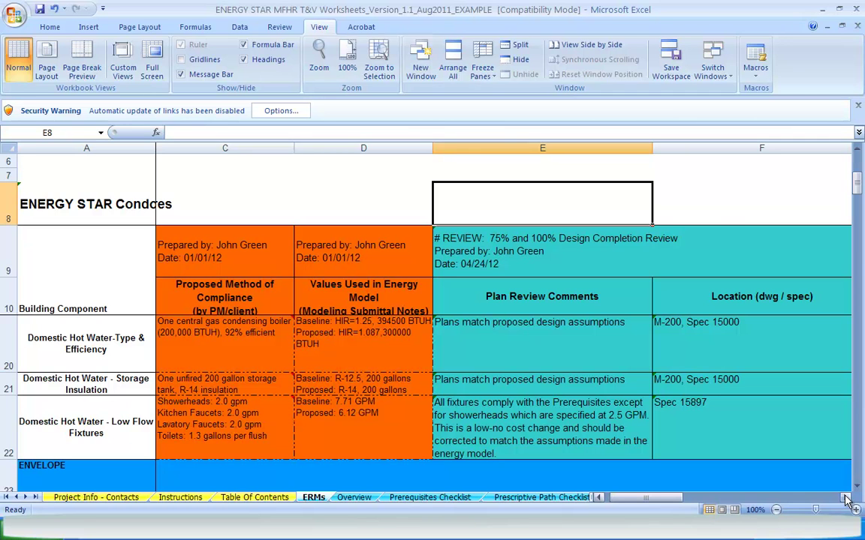
{"action": "left_click", "coordinate": [845, 498]}
{"action": "left_click", "coordinate": [846, 497]}
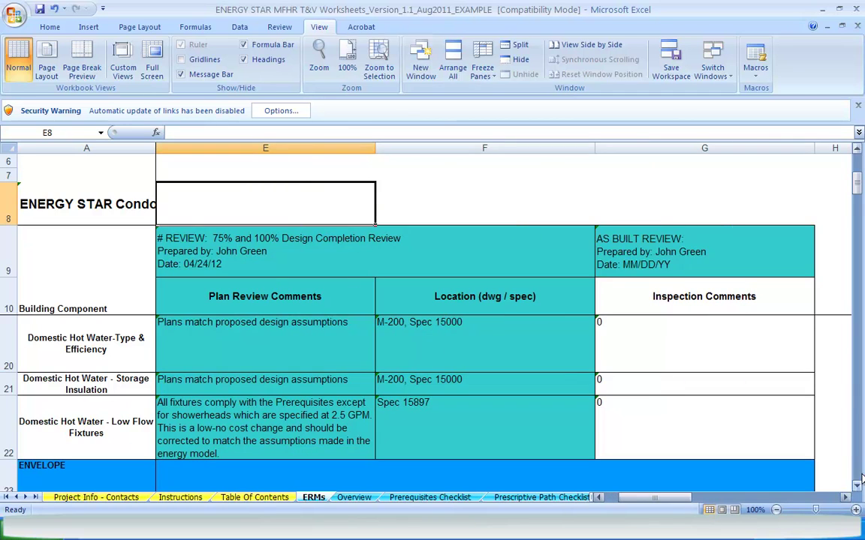
{"action": "scroll", "coordinate": [858, 480], "scroll_direction": "down", "scroll_amount": 9}
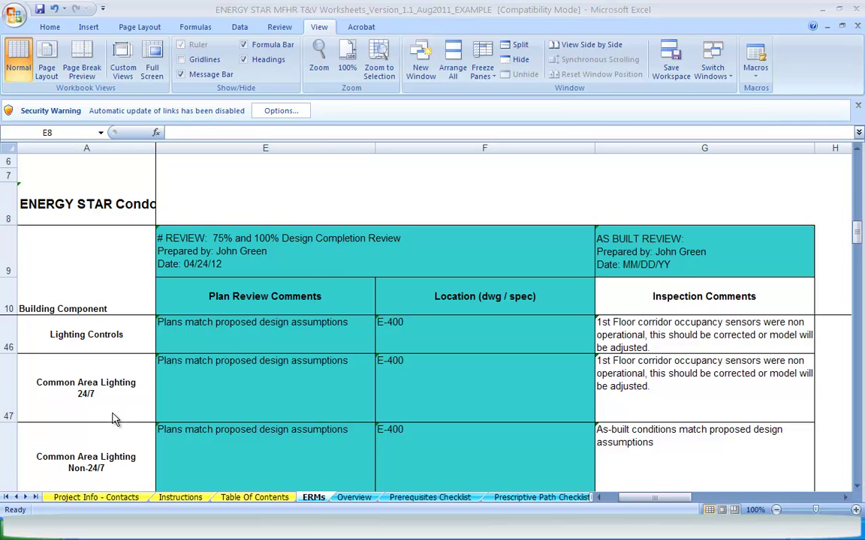
Step: Scroll the sheet tab bar to reveal the later worksheet names
{"action": "left_click", "coordinate": [26, 498]}
{"action": "left_click", "coordinate": [26, 498]}
{"action": "left_click", "coordinate": [27, 498]}
{"action": "left_click", "coordinate": [26, 497]}
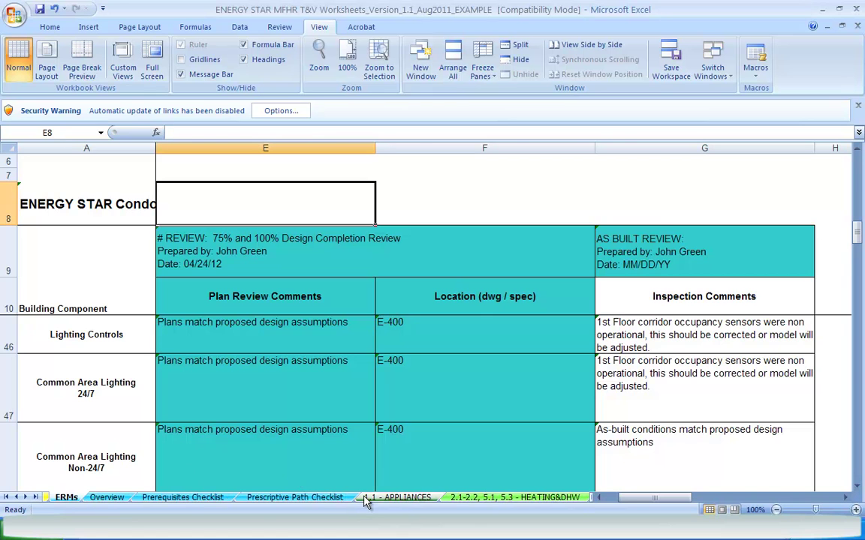
Step: Open the 1.1 - APPLIANCES sheet, scroll down, and bring the Plan Review Comments column into view
{"action": "left_click", "coordinate": [398, 498]}
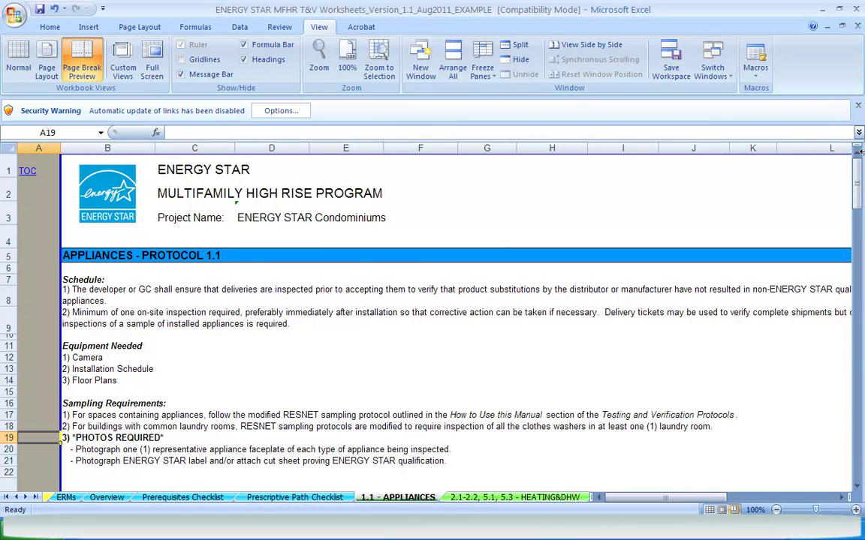
{"action": "left_click_drag", "start_coordinate": [859, 168], "coordinate": [858, 229]}
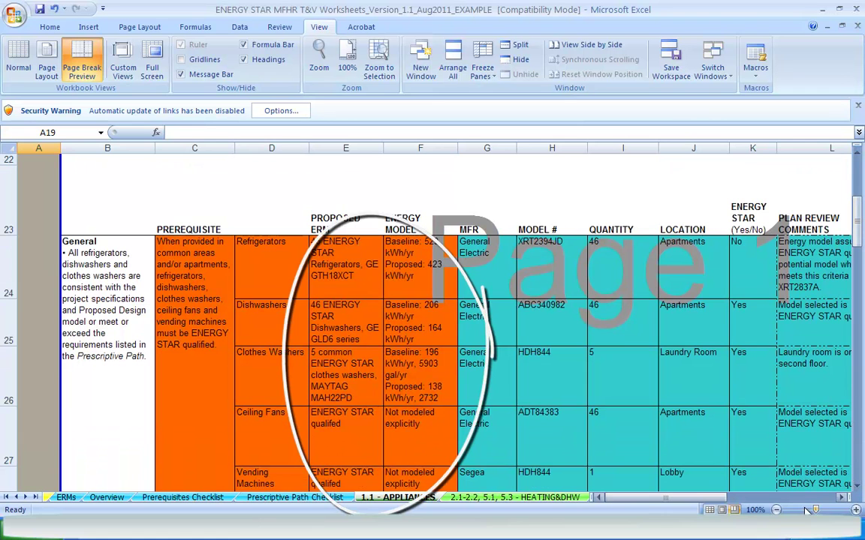
{"action": "left_click", "coordinate": [842, 497]}
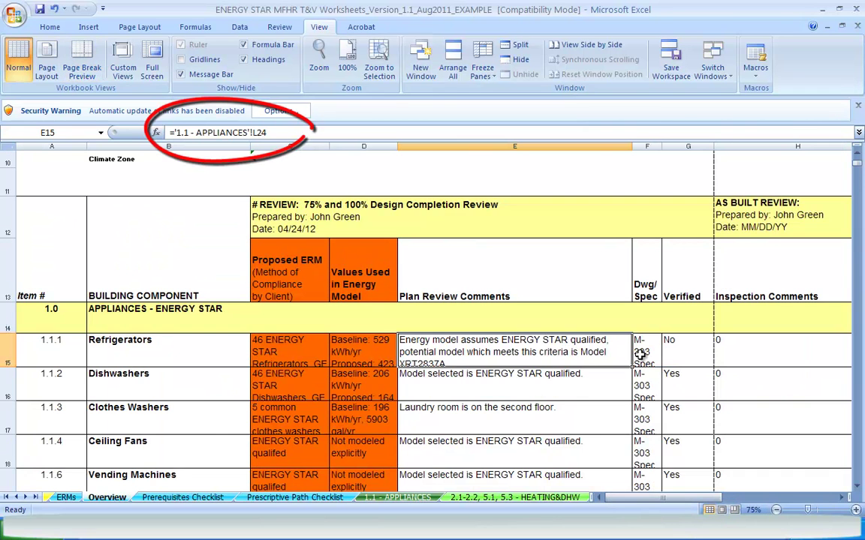
Step: Check the Refrigerators linked values, then hide columns C–D and H–J
{"action": "left_click", "coordinate": [640, 355]}
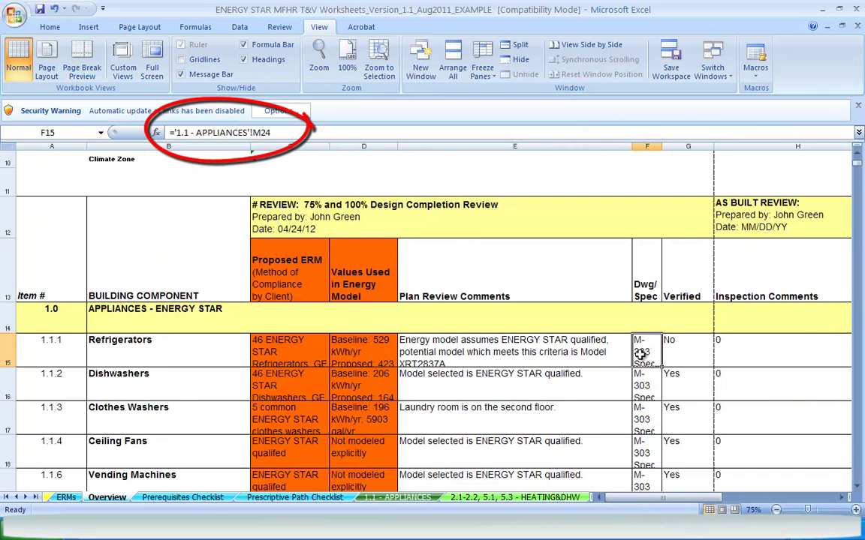
{"action": "left_click", "coordinate": [678, 357]}
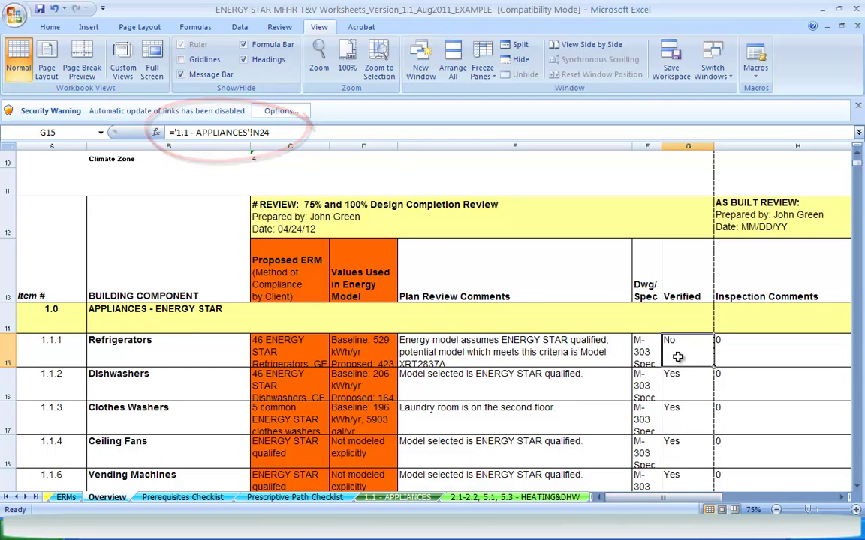
{"action": "left_click", "coordinate": [329, 144]}
{"action": "left_click_drag", "start_coordinate": [328, 145], "coordinate": [341, 149]}
{"action": "right_click", "coordinate": [341, 149]}
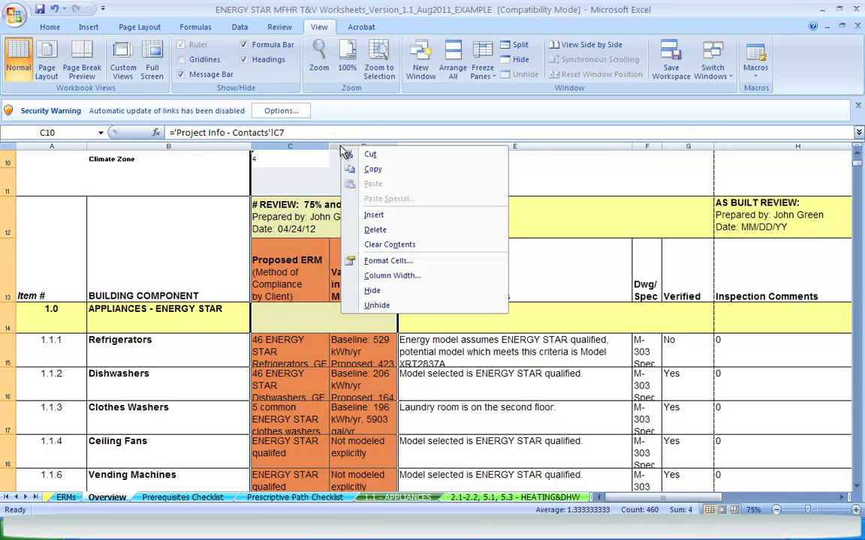
{"action": "left_click", "coordinate": [372, 291]}
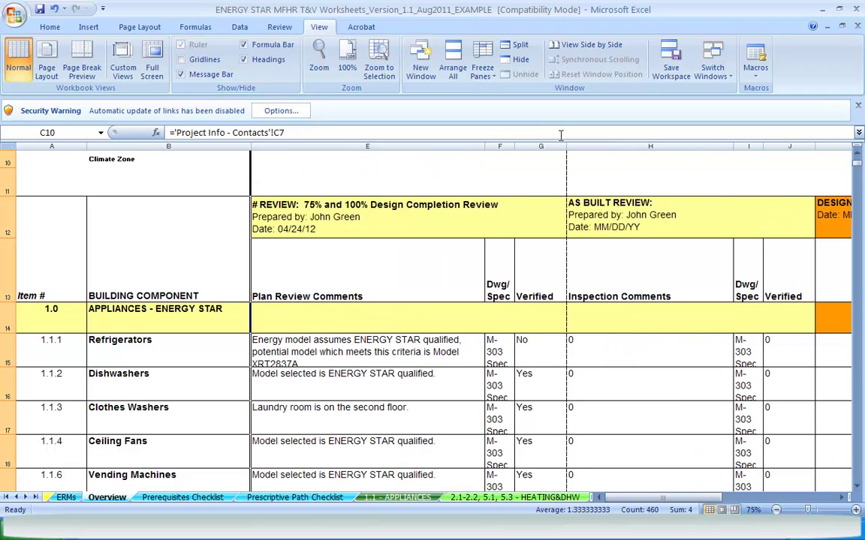
{"action": "left_click_drag", "start_coordinate": [593, 145], "coordinate": [777, 130]}
{"action": "right_click", "coordinate": [714, 145]}
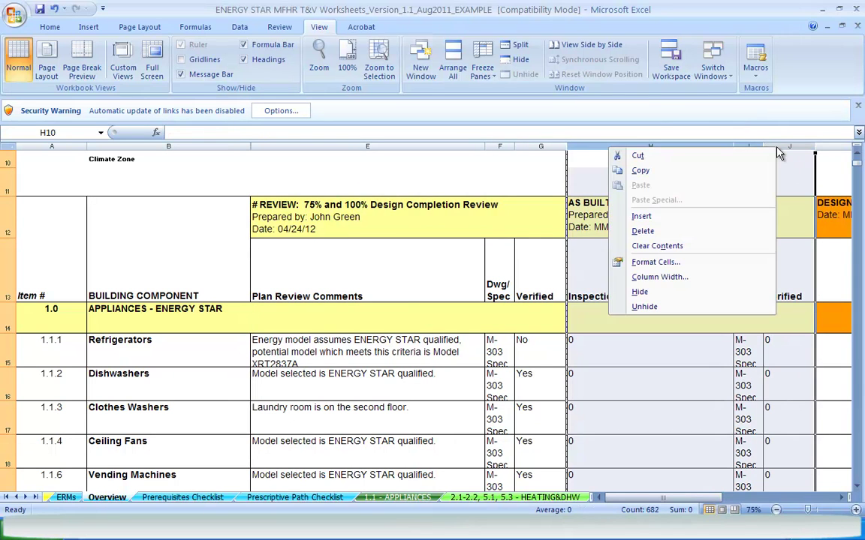
{"action": "left_click", "coordinate": [743, 293]}
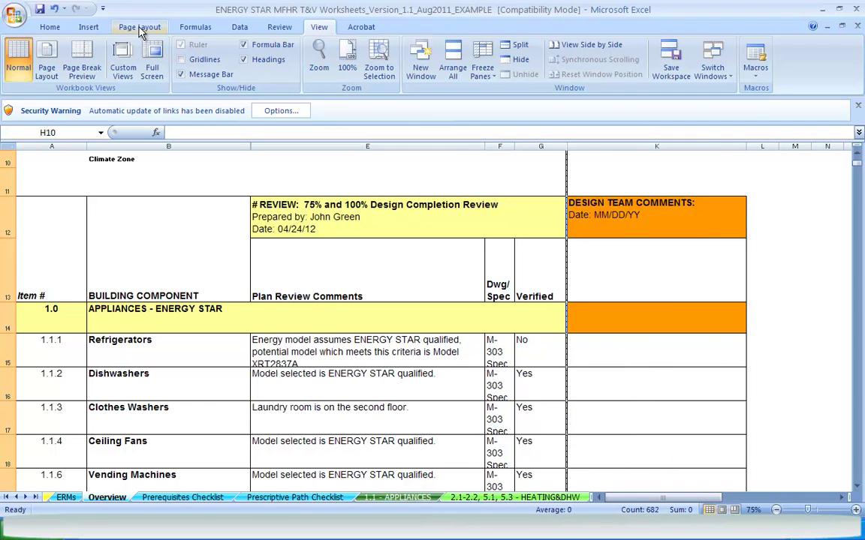
Step: Set landscape orientation and, in Page Break Preview, extend the print area to a narrowed column K
{"action": "left_click", "coordinate": [139, 28]}
{"action": "left_click", "coordinate": [141, 58]}
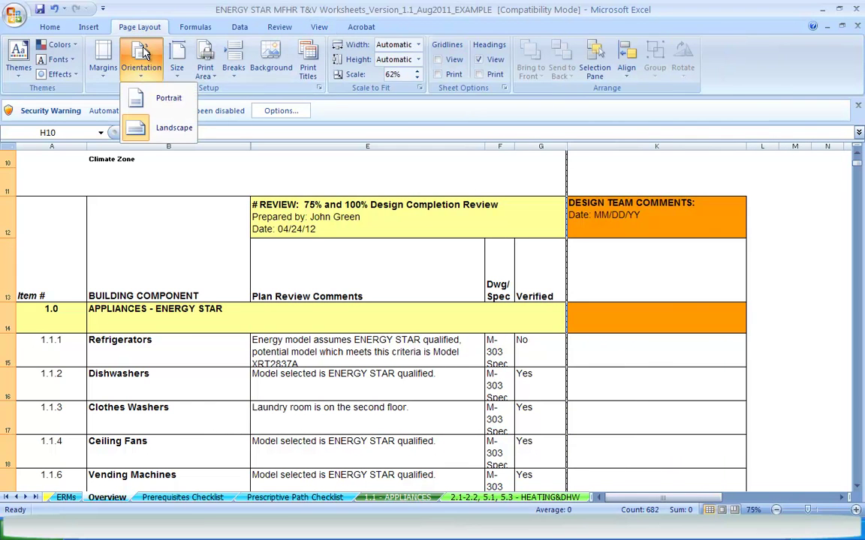
{"action": "left_click", "coordinate": [142, 123]}
{"action": "left_click", "coordinate": [316, 28]}
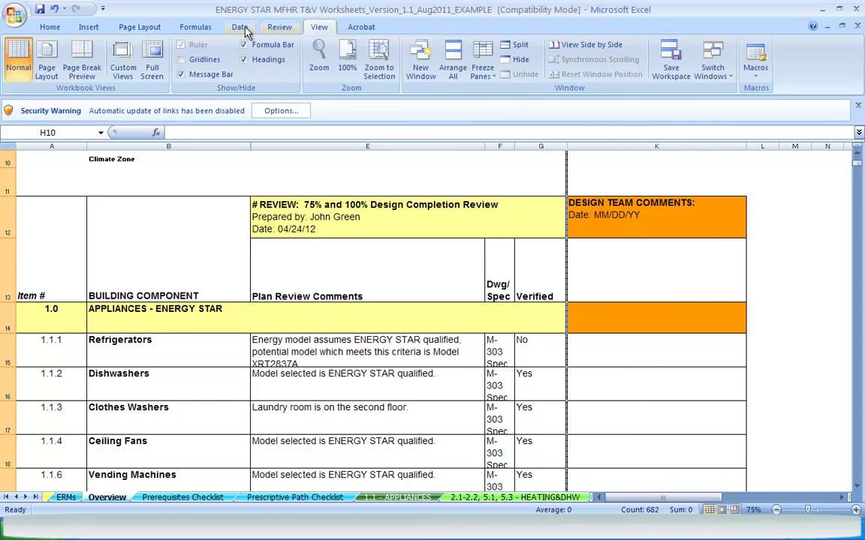
{"action": "left_click", "coordinate": [82, 64]}
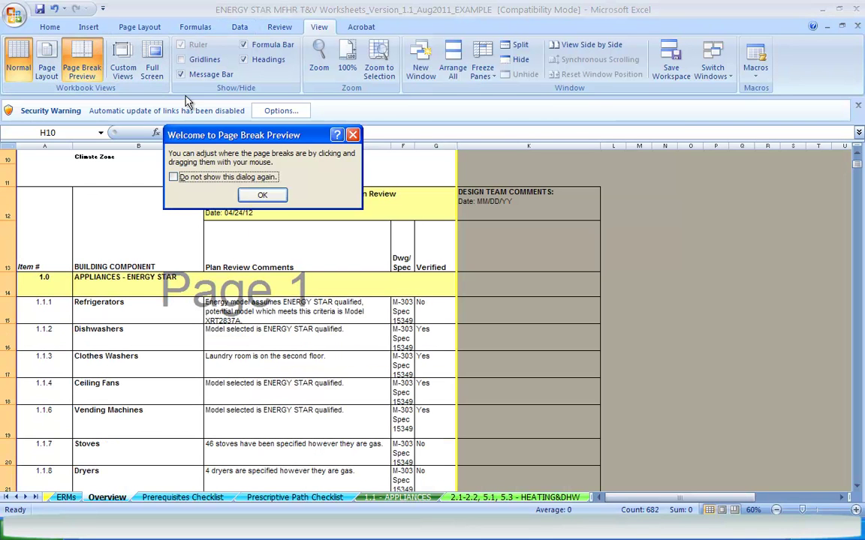
{"action": "key", "text": "Return"}
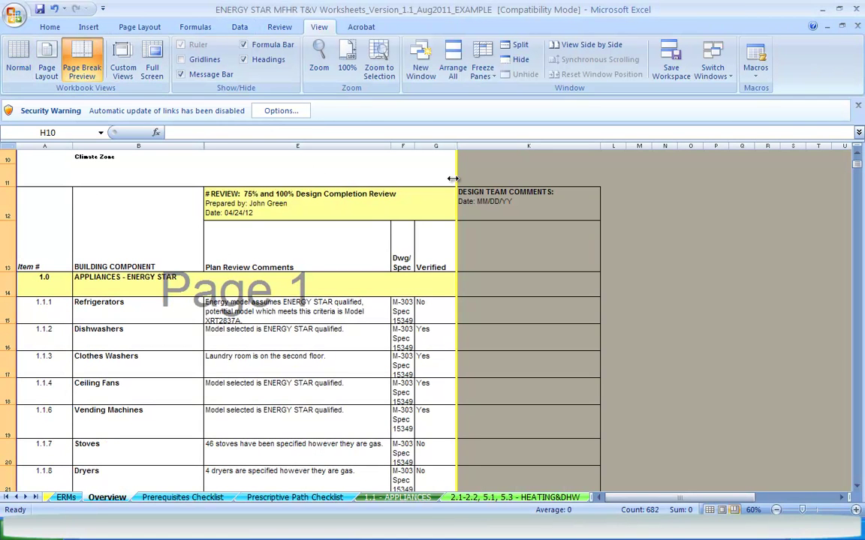
{"action": "left_click_drag", "start_coordinate": [458, 178], "coordinate": [601, 181]}
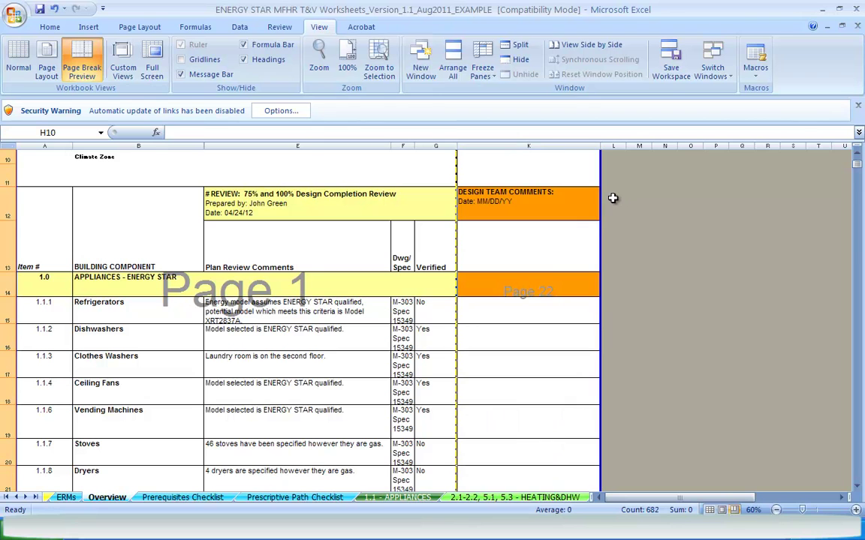
{"action": "left_click_drag", "start_coordinate": [600, 146], "coordinate": [565, 147]}
Step: Hide rows 14 through 145 so the lighting section follows the headings
{"action": "left_click", "coordinate": [315, 250]}
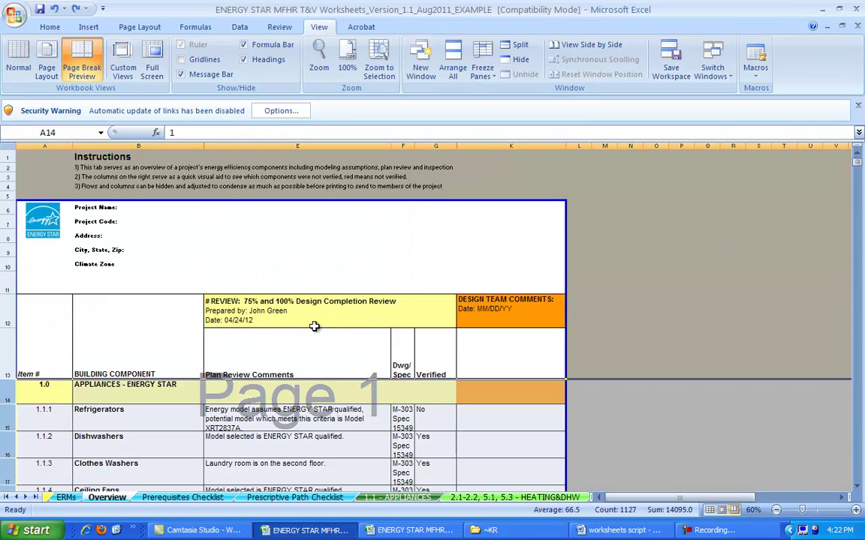
{"action": "right_click", "coordinate": [10, 397]}
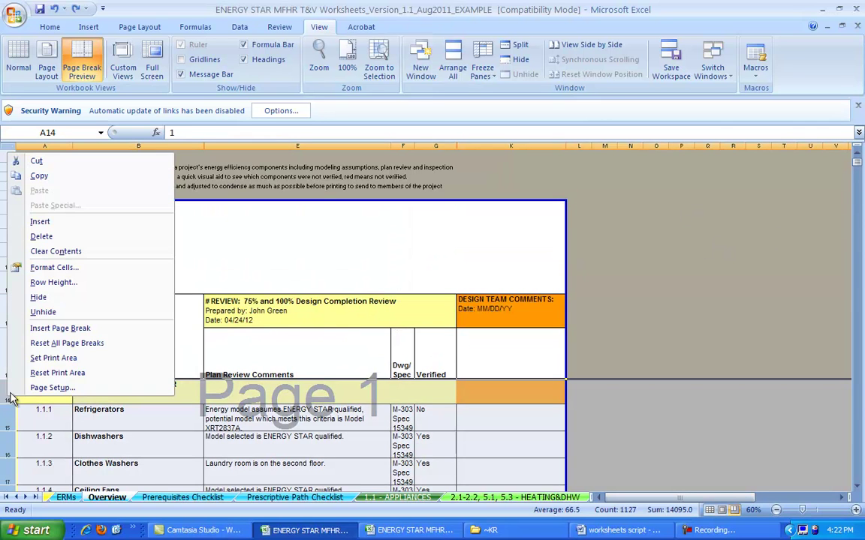
{"action": "left_click", "coordinate": [86, 298]}
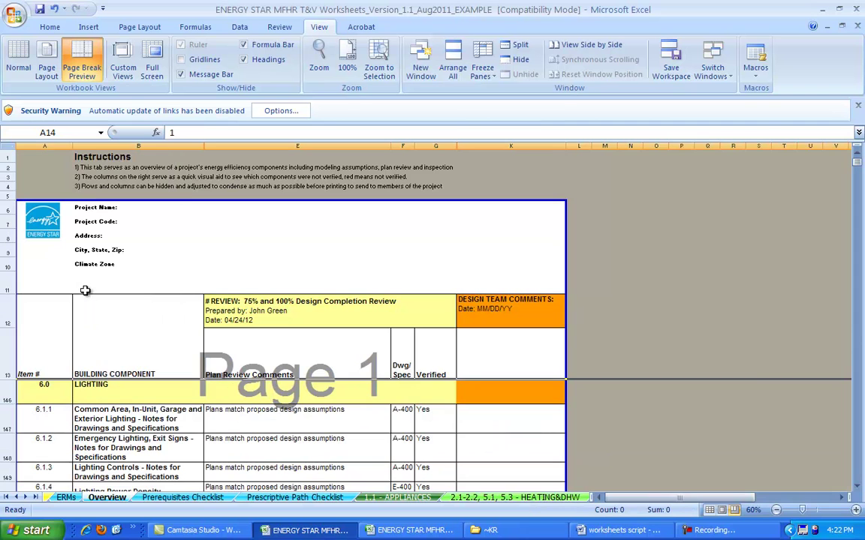
{"action": "left_click", "coordinate": [604, 284]}
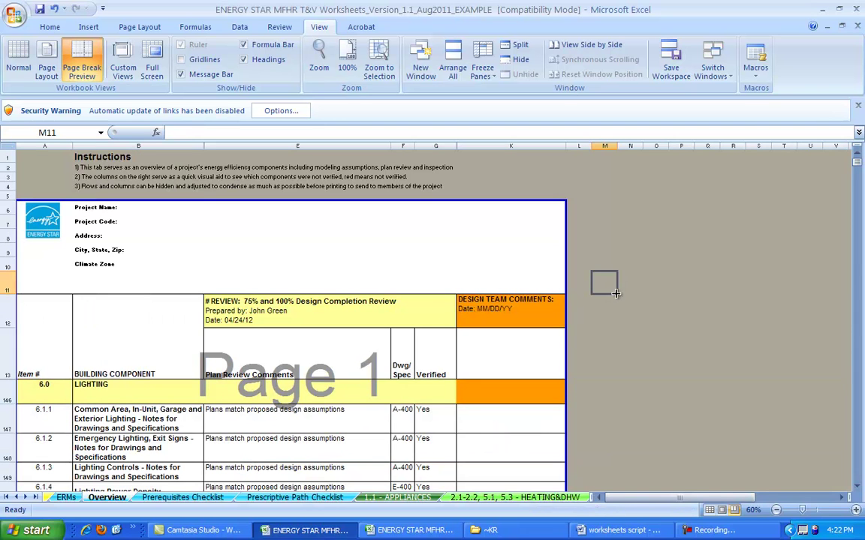
{"action": "left_click", "coordinate": [857, 487]}
{"action": "left_click", "coordinate": [857, 486]}
{"action": "left_click", "coordinate": [857, 486]}
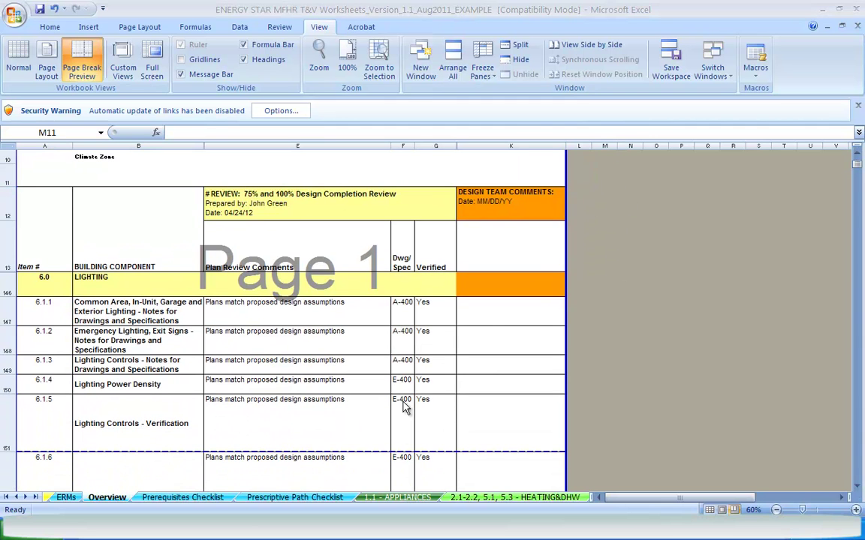
Step: Open 1.1 - APPLIANCES, check the source of C24, and scroll right to the review columns
{"action": "left_click", "coordinate": [374, 499]}
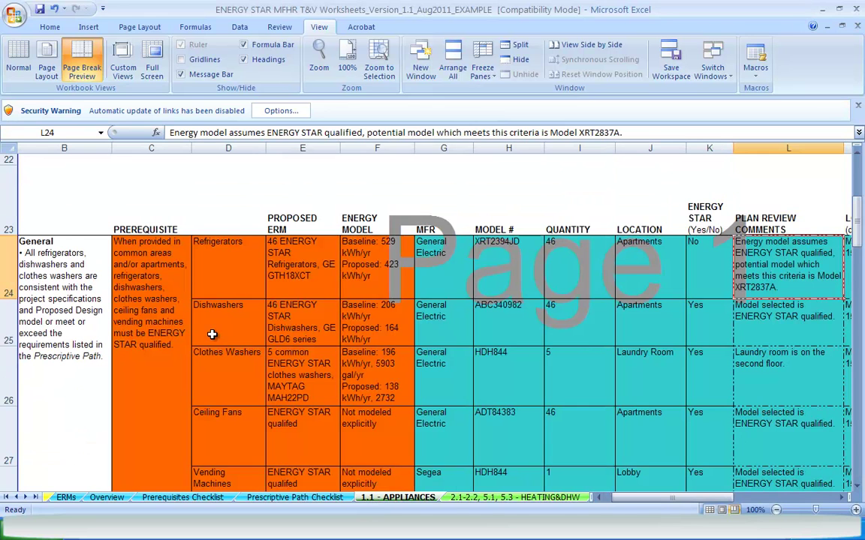
{"action": "left_click", "coordinate": [151, 292]}
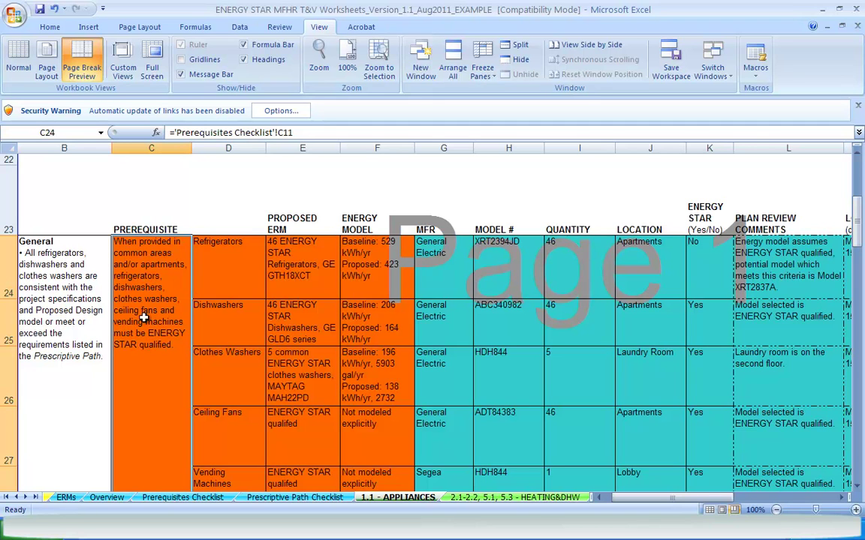
{"action": "left_click", "coordinate": [842, 499]}
{"action": "left_click", "coordinate": [841, 499]}
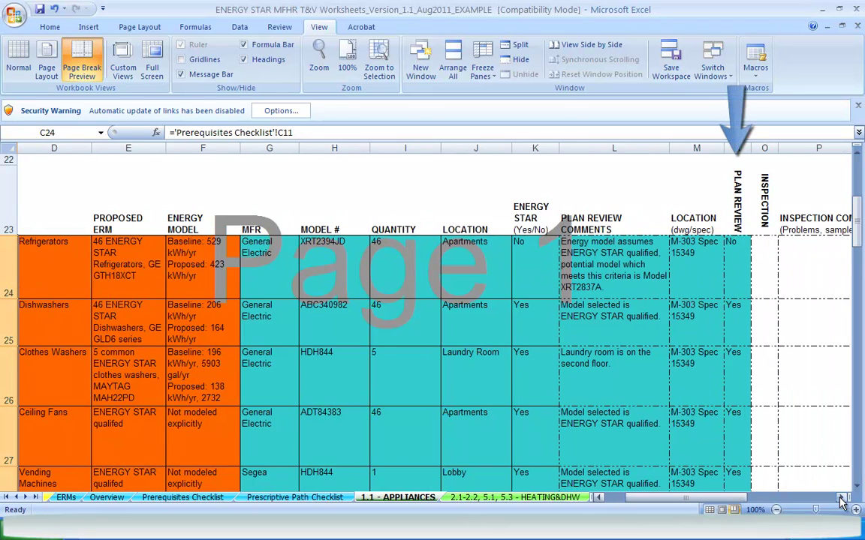
Step: View the Yes/No/N/A choices in the Refrigerators cells N24 and O24 without changing them
{"action": "left_click", "coordinate": [742, 284]}
{"action": "left_click", "coordinate": [757, 293]}
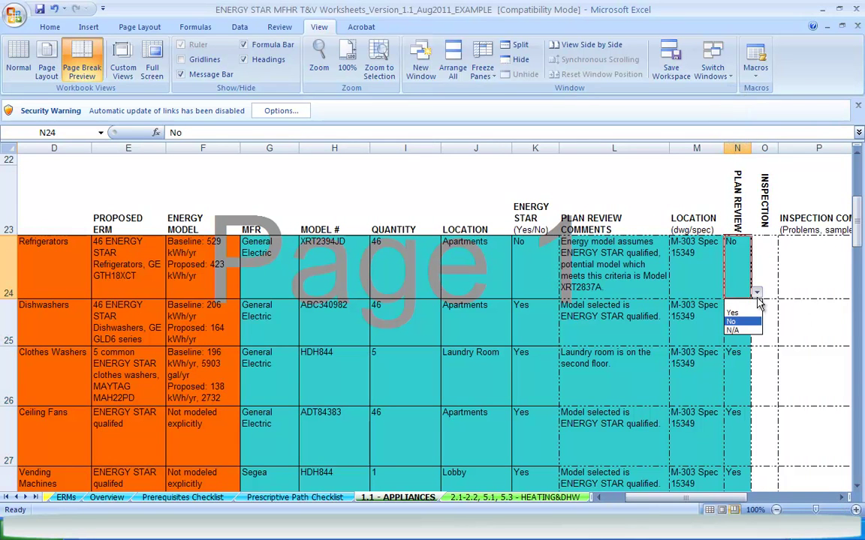
{"action": "left_click", "coordinate": [760, 302]}
{"action": "left_click", "coordinate": [765, 285]}
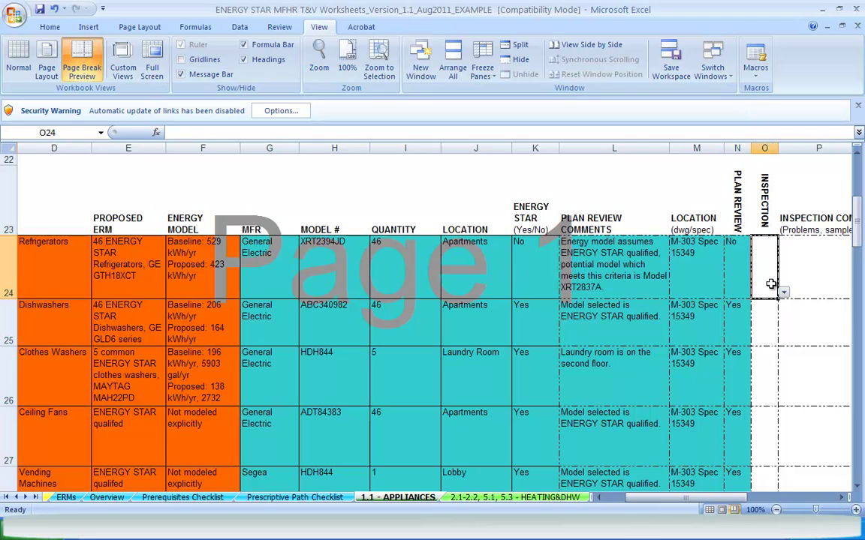
{"action": "left_click", "coordinate": [784, 293]}
{"action": "left_click", "coordinate": [783, 300]}
Step: On the Prerequisites Checklist, confirm E12 and F12 pull from appliances N24 and O24
{"action": "left_click", "coordinate": [209, 500]}
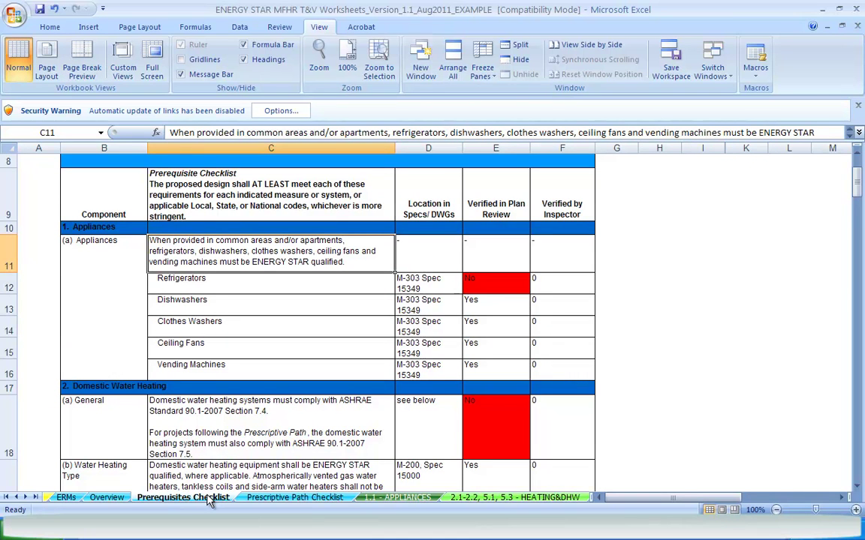
{"action": "left_click", "coordinate": [486, 281]}
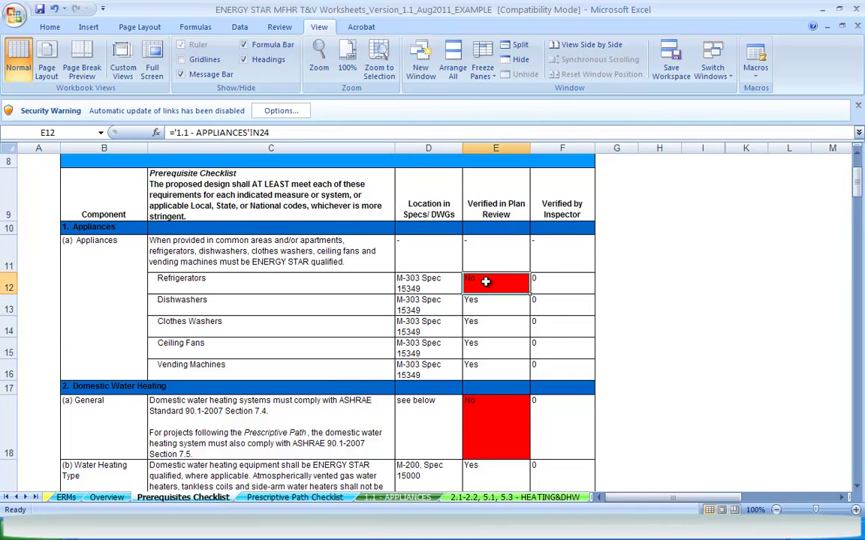
{"action": "left_click", "coordinate": [543, 281]}
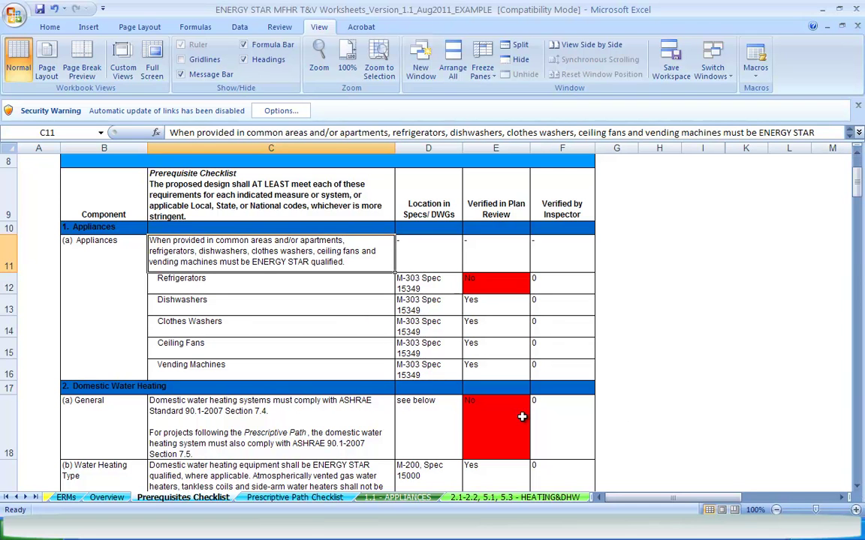
Step: On the Prescriptive Path Checklist, keep D7's review stage as Plan Review
{"action": "left_click", "coordinate": [295, 498]}
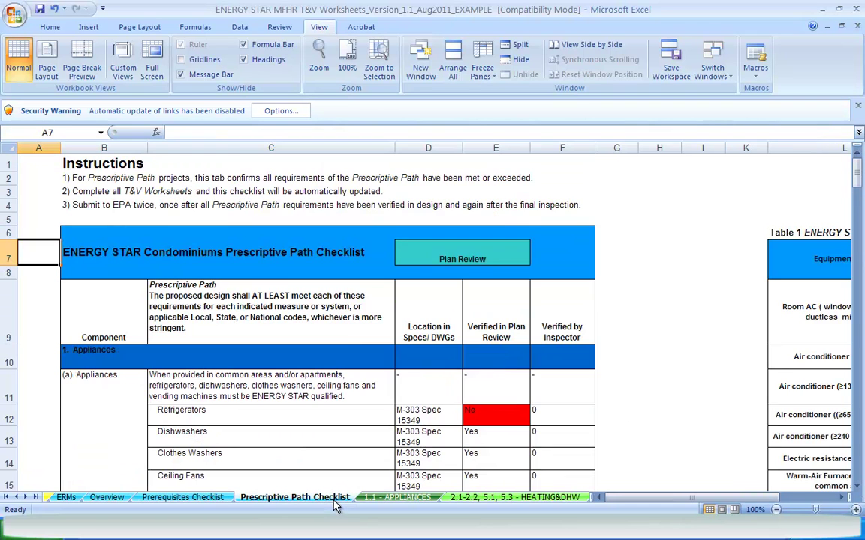
{"action": "left_click", "coordinate": [487, 250]}
{"action": "left_click", "coordinate": [535, 258]}
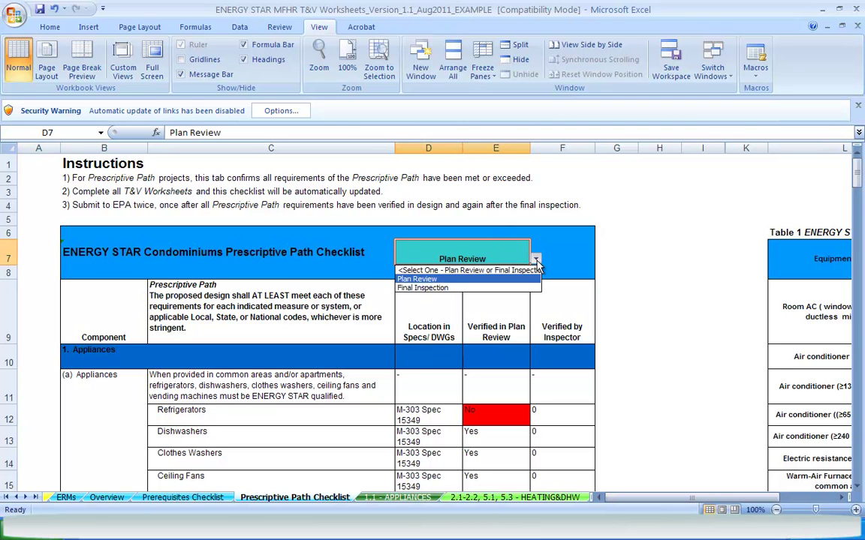
{"action": "left_click", "coordinate": [524, 279]}
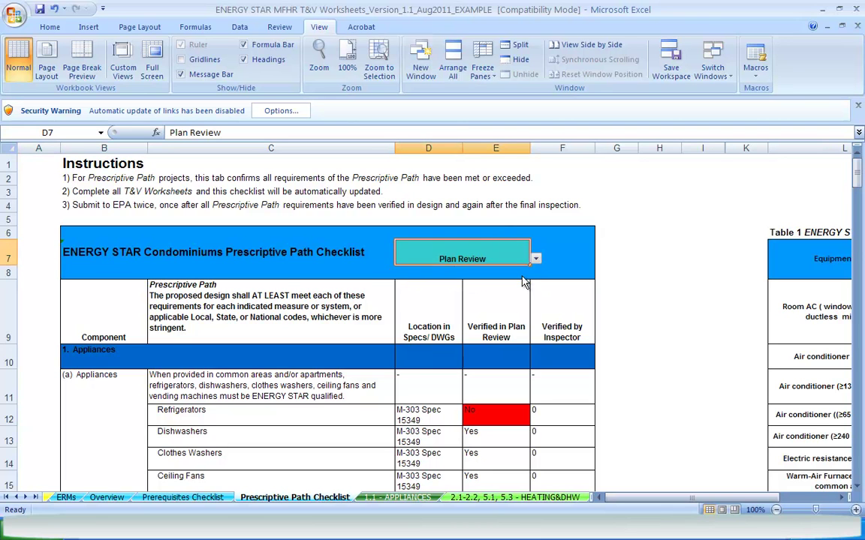
Step: Return to the Prerequisites Checklist and page down to the air barrier and ventilation items
{"action": "key", "text": "ctrl+Page_Up"}
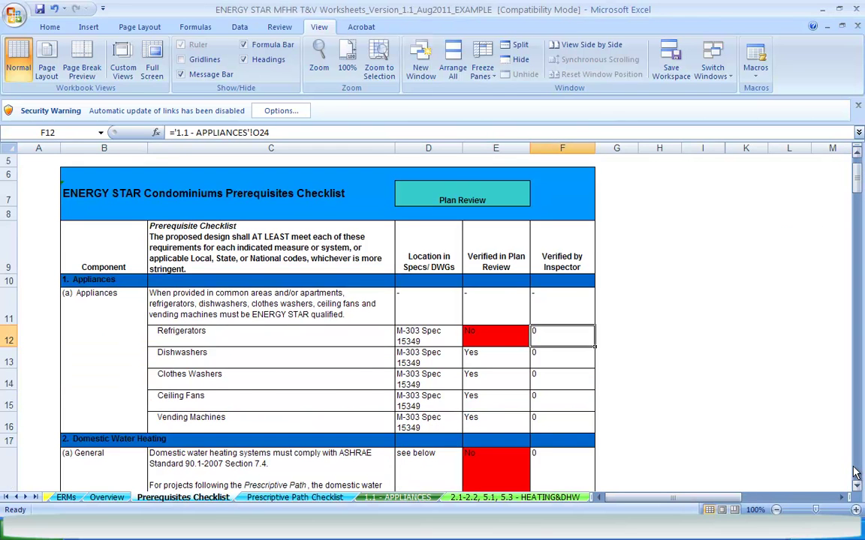
{"action": "left_click", "coordinate": [858, 471]}
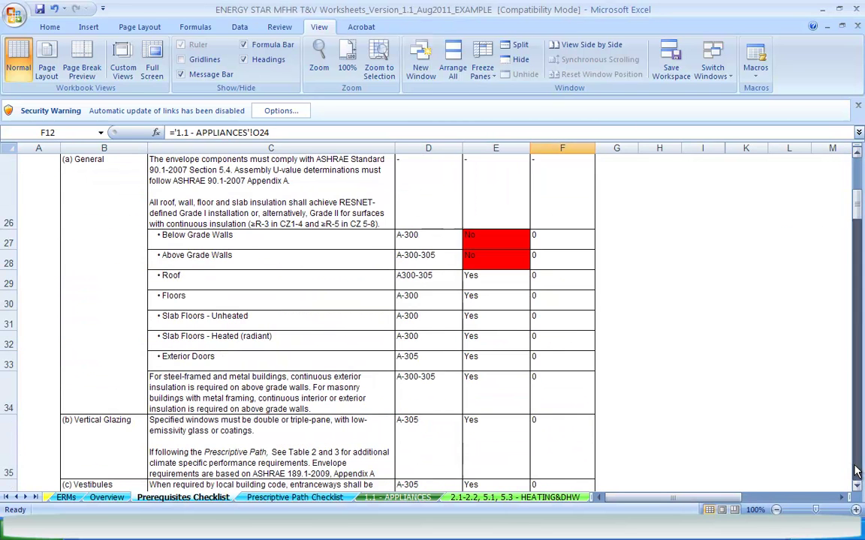
{"action": "left_click", "coordinate": [858, 472]}
{"action": "left_click", "coordinate": [857, 471]}
{"action": "left_click", "coordinate": [858, 472]}
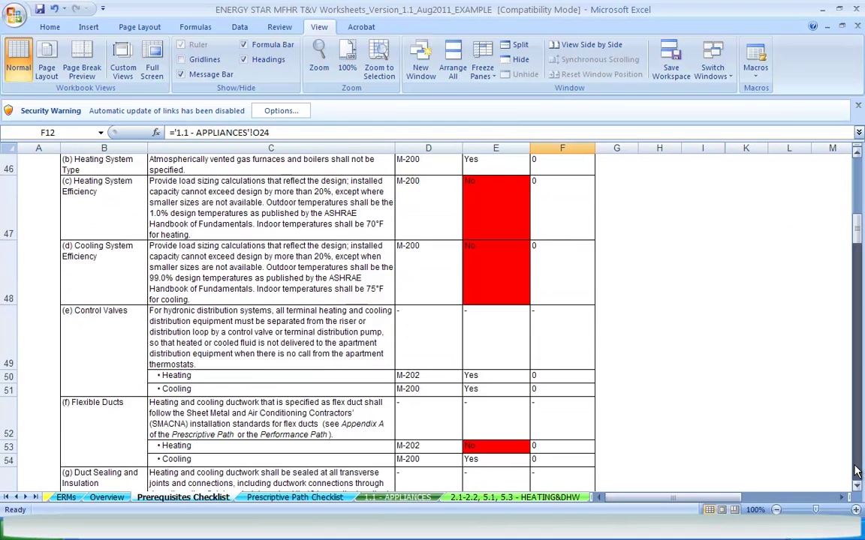
{"action": "left_click", "coordinate": [858, 471]}
{"action": "left_click", "coordinate": [858, 471]}
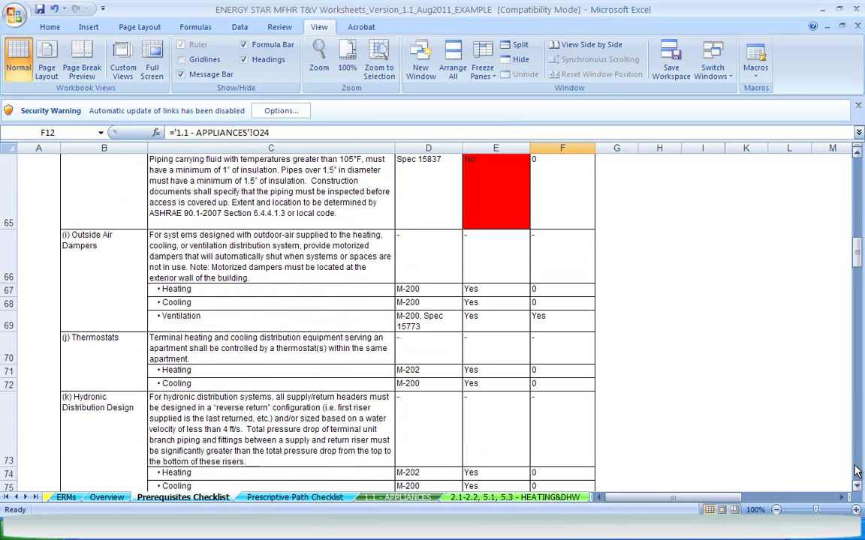
{"action": "scroll", "coordinate": [811, 464], "scroll_direction": "down", "scroll_amount": 10}
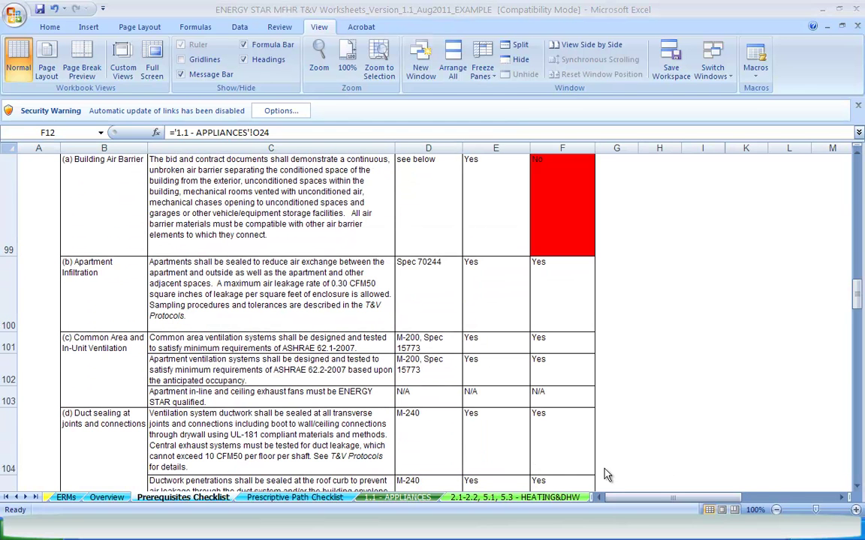
Step: Open the 1.1 - APPLIANCES sheet at 75% zoom and return to cell A1
{"action": "left_click", "coordinate": [429, 501]}
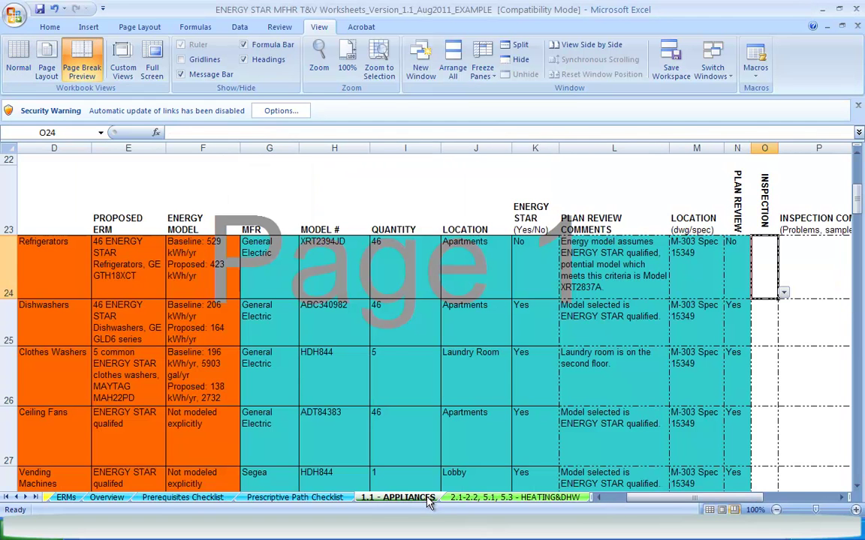
{"action": "left_click", "coordinate": [319, 66]}
{"action": "left_click", "coordinate": [234, 158]}
{"action": "key", "text": "Return"}
{"action": "key", "text": "Left"}
{"action": "key", "text": "Left"}
{"action": "key", "text": "Left"}
{"action": "key", "text": "Left"}
{"action": "key", "text": "Left"}
{"action": "key", "text": "Left"}
{"action": "key", "text": "Left"}
{"action": "key", "text": "Left"}
{"action": "key", "text": "Left"}
{"action": "key", "text": "Left"}
{"action": "key", "text": "Left"}
{"action": "key", "text": "Left"}
{"action": "key", "text": "Left"}
{"action": "key", "text": "Left"}
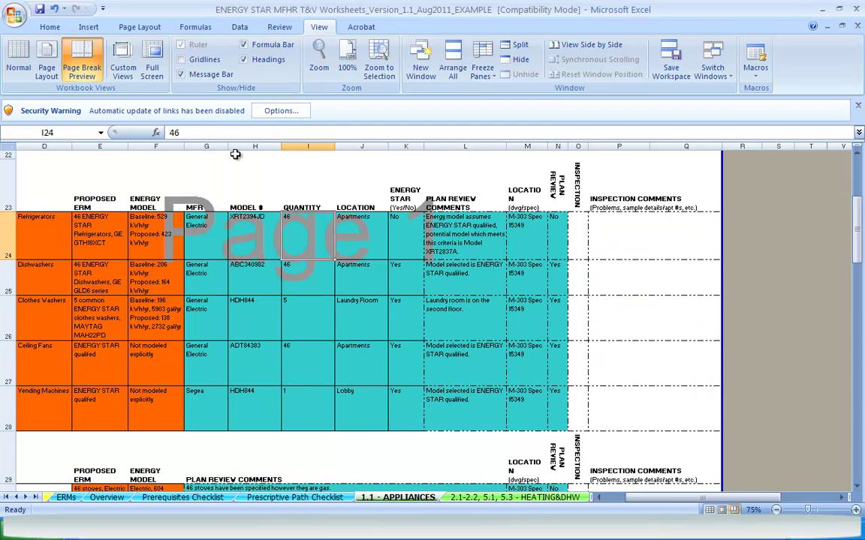
{"action": "key", "text": "ctrl+Home"}
Step: Print the sheet to the Adobe PDF printer
{"action": "key", "text": "ctrl+p"}
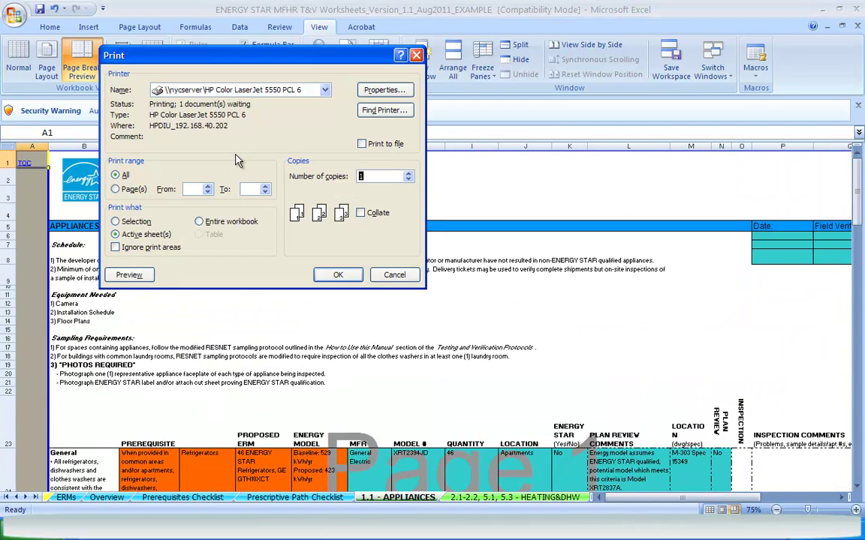
{"action": "left_click", "coordinate": [287, 91]}
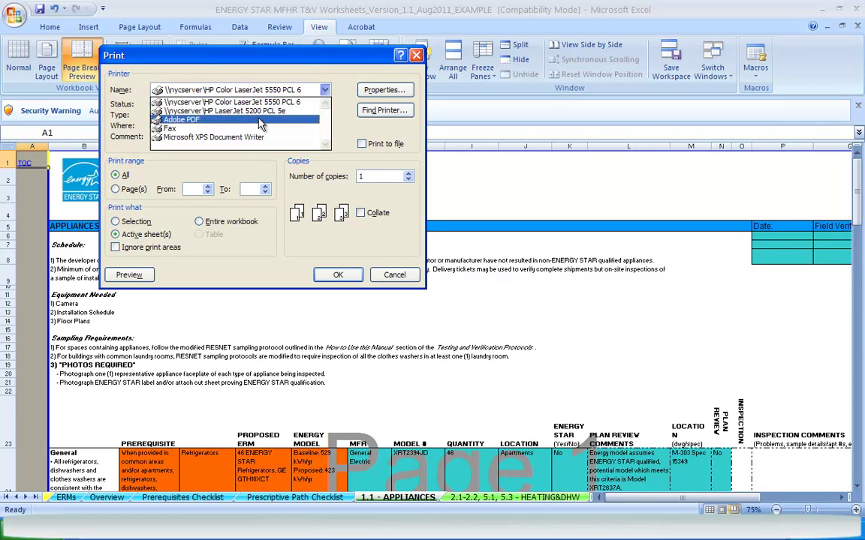
{"action": "left_click", "coordinate": [232, 104]}
{"action": "key", "text": "Up"}
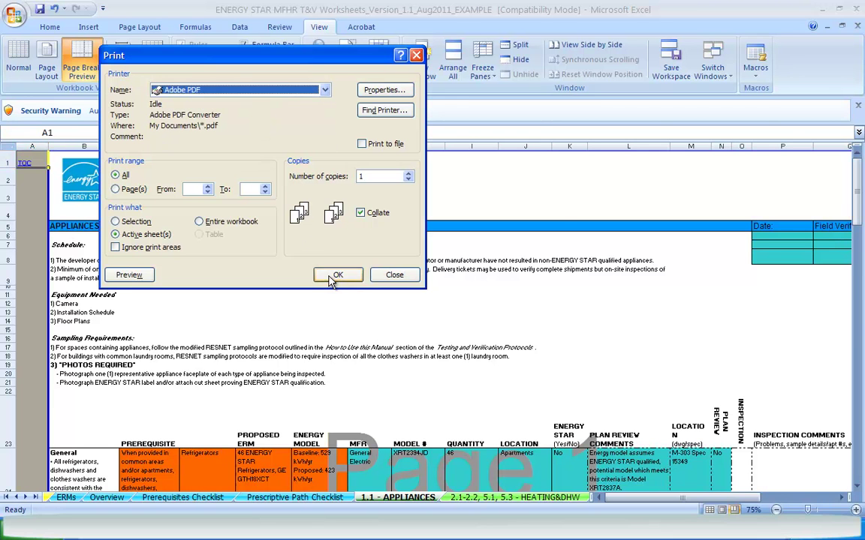
{"action": "left_click", "coordinate": [336, 276]}
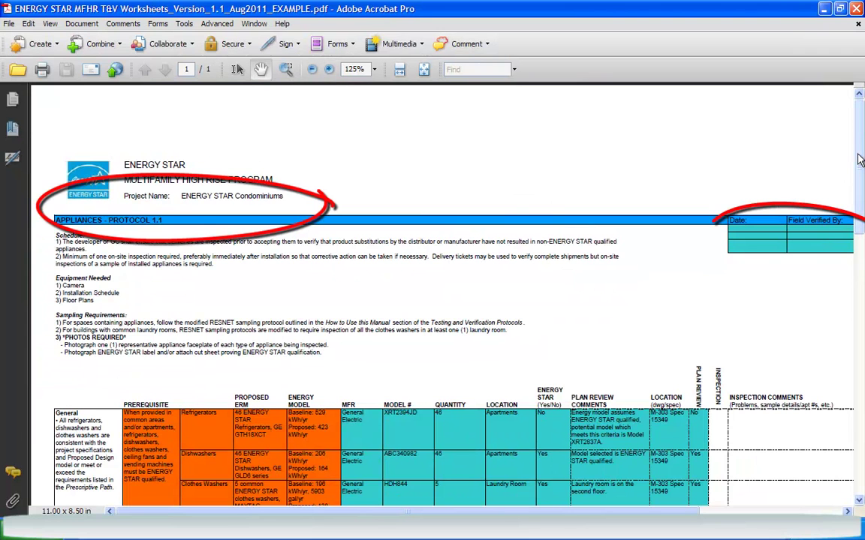
Step: Marquee-zoom the PDF to 166% and scroll down to the appliance table
{"action": "scroll", "coordinate": [570, 135], "scroll_direction": "down", "scroll_amount": 1}
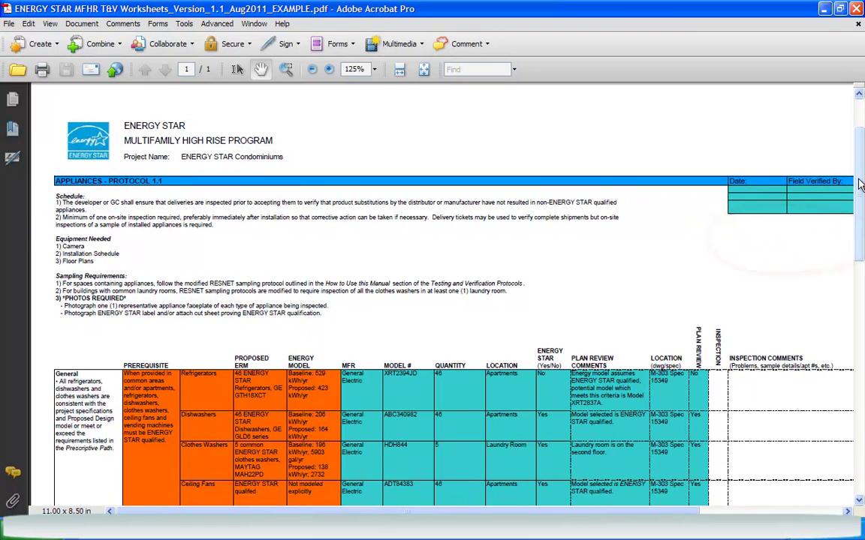
{"action": "left_click", "coordinate": [286, 69]}
{"action": "left_click", "coordinate": [660, 331]}
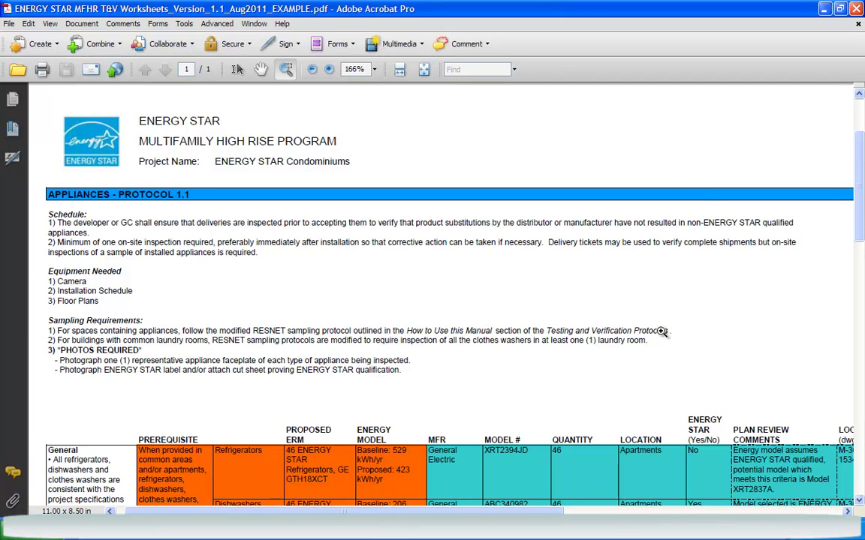
{"action": "scroll", "coordinate": [861, 162], "scroll_direction": "down", "scroll_amount": 2}
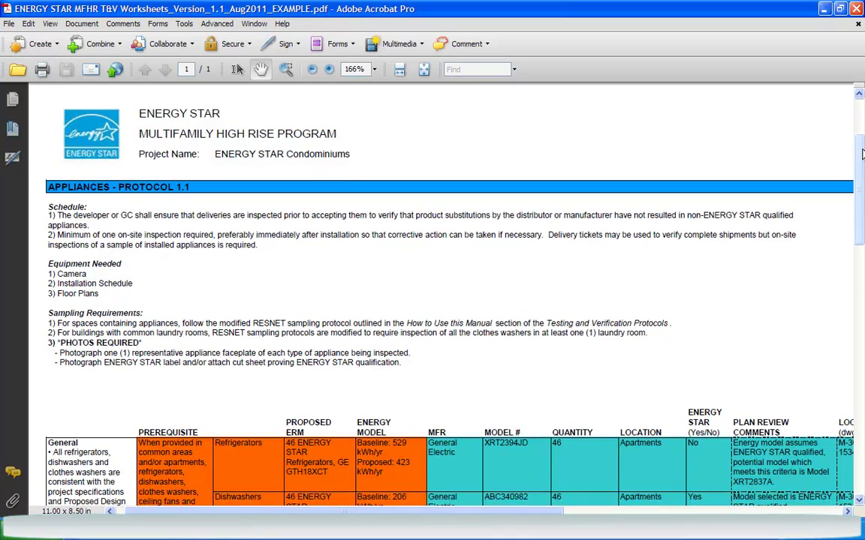
{"action": "left_click_drag", "start_coordinate": [862, 162], "coordinate": [862, 297]}
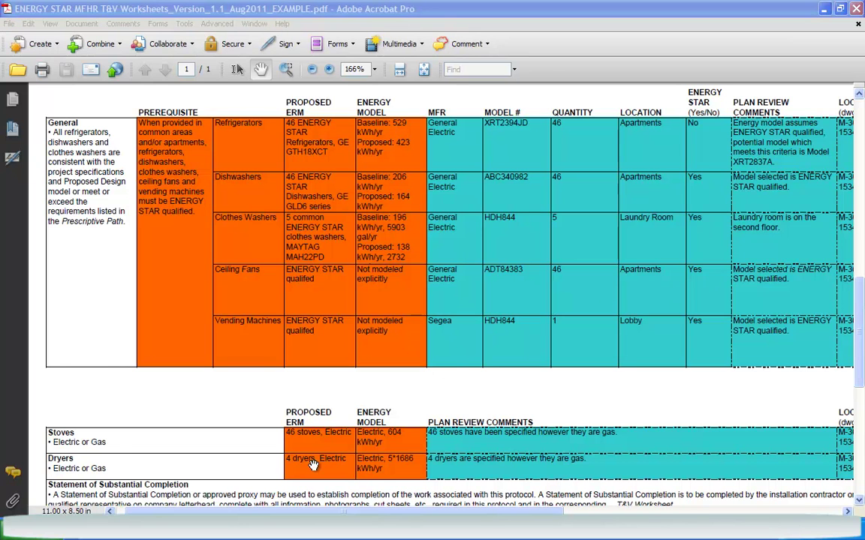
Step: Back in Excel, follow the contents link to 1.1 - APPLIANCES and return to the Table Of Contents
{"action": "key", "text": "alt+Tab"}
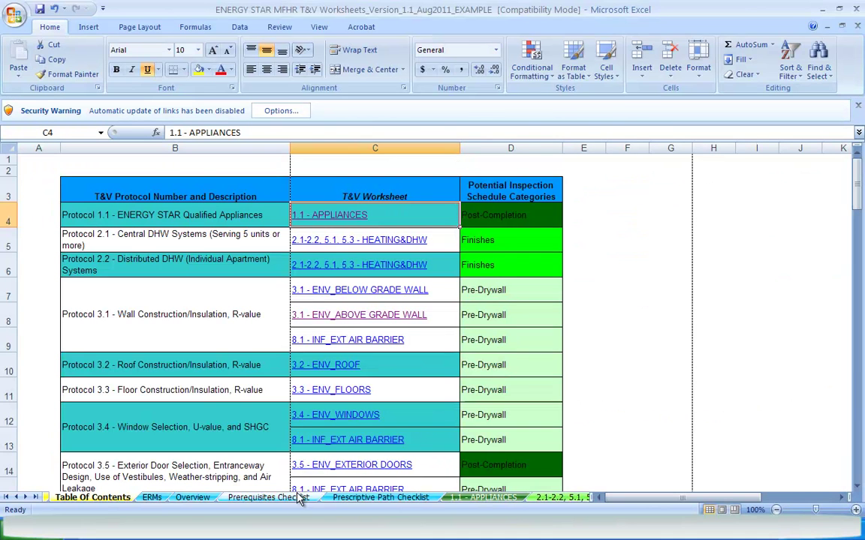
{"action": "left_click", "coordinate": [336, 216]}
{"action": "key", "text": "ctrl+Home"}
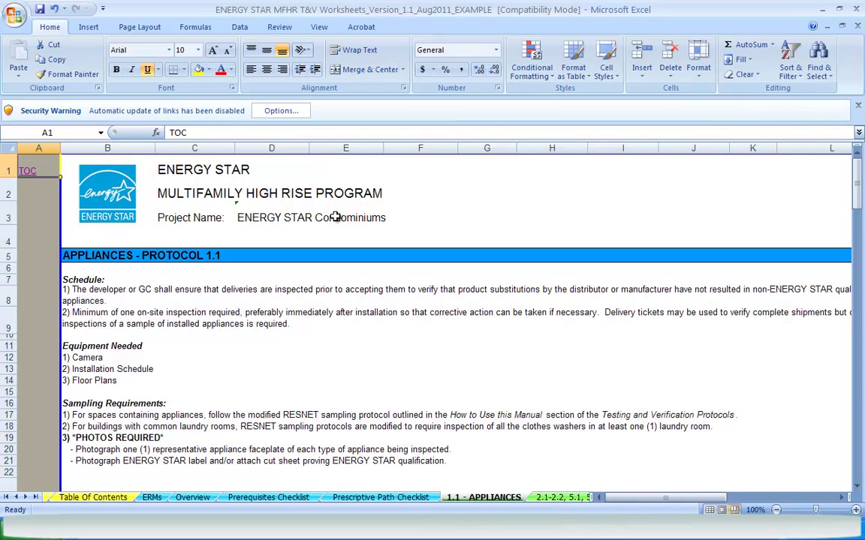
{"action": "left_click", "coordinate": [32, 170]}
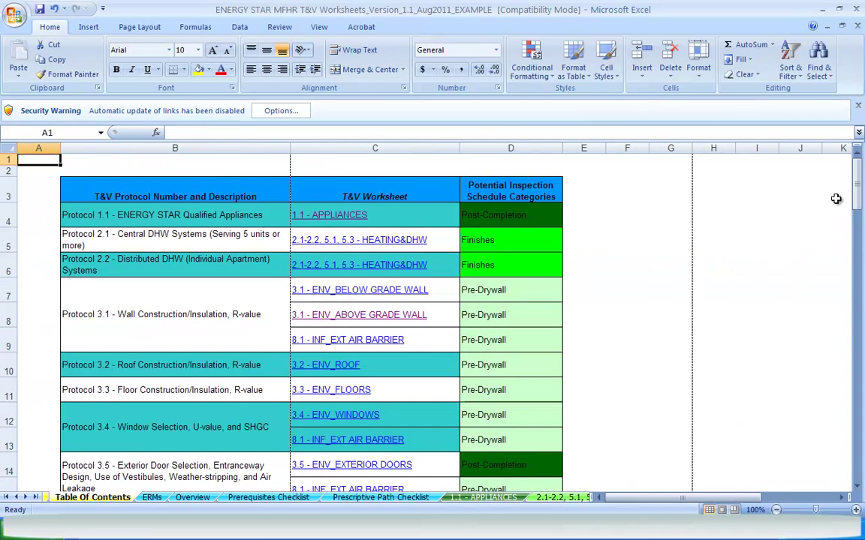
Step: Visit the lighting sheet via the contents, then open 3.1 - ENV_ABOVE GRADE WALLS
{"action": "left_click_drag", "start_coordinate": [858, 205], "coordinate": [857, 217]}
{"action": "left_click", "coordinate": [367, 266]}
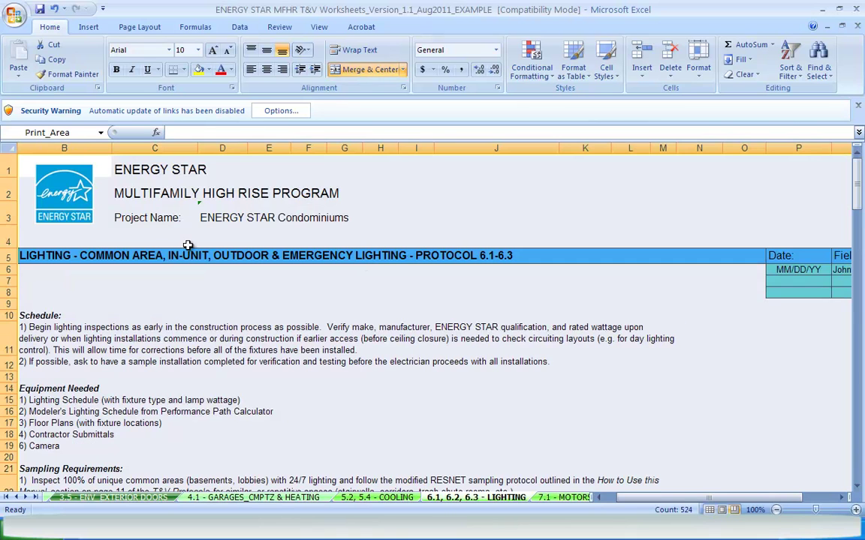
{"action": "key", "text": "ctrl+Home"}
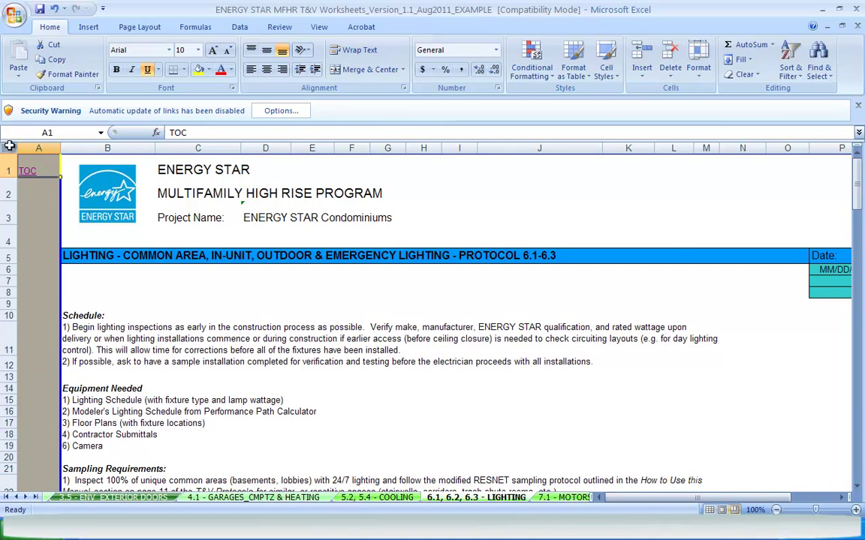
{"action": "left_click", "coordinate": [24, 173]}
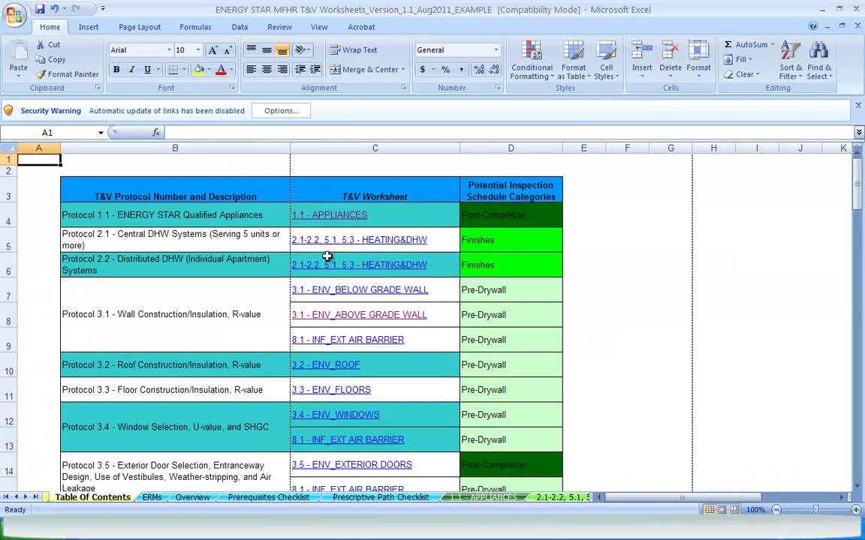
{"action": "left_click", "coordinate": [324, 315]}
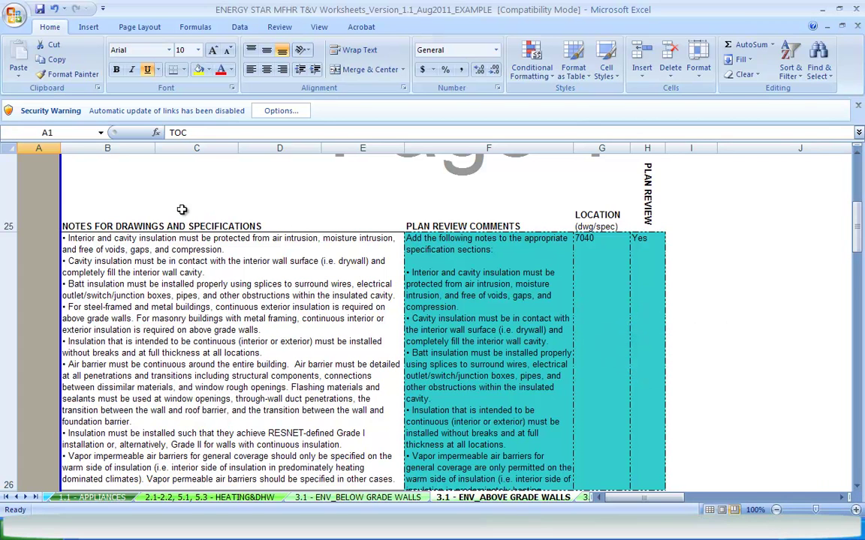
Step: Hide rows 25 and 26, the Notes for Drawings and Specifications
{"action": "left_click", "coordinate": [9, 202]}
{"action": "left_click_drag", "start_coordinate": [9, 201], "coordinate": [10, 239]}
{"action": "right_click", "coordinate": [10, 239]}
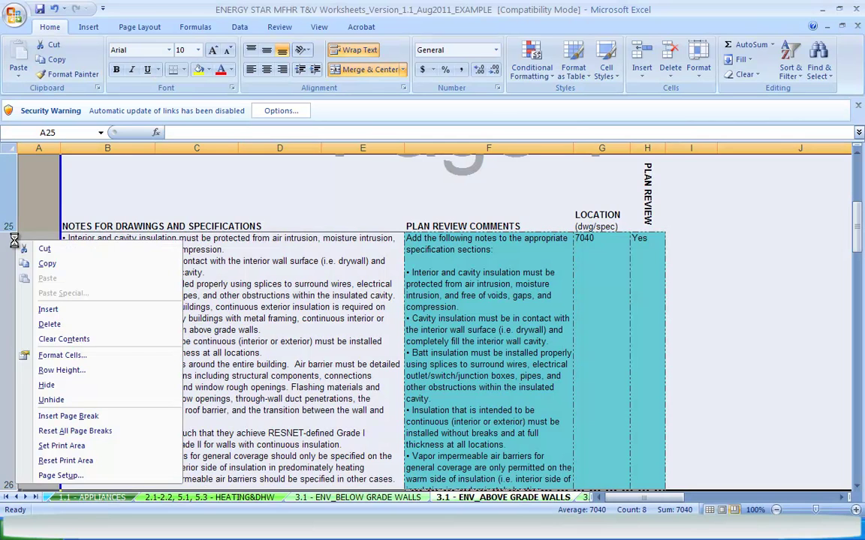
{"action": "left_click", "coordinate": [58, 384]}
Step: Scroll the sheet tabs to reveal the later worksheets
{"action": "left_click", "coordinate": [26, 498]}
{"action": "left_click", "coordinate": [26, 498]}
{"action": "left_click", "coordinate": [26, 497]}
{"action": "left_click", "coordinate": [26, 498]}
{"action": "left_click", "coordinate": [27, 497]}
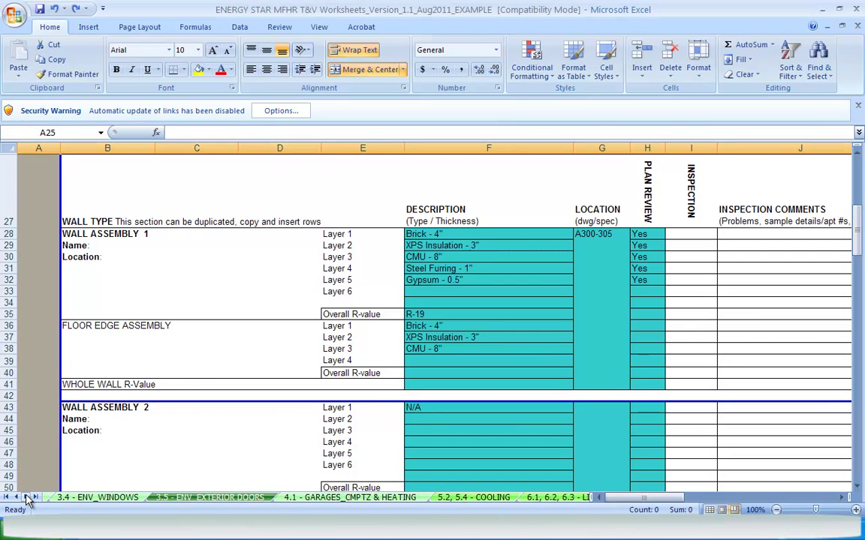
Step: Open the 5.2, 5.4 - COOLING sheet, scroll back up to its equipment table, and reveal the earlier sheet tabs
{"action": "left_click", "coordinate": [483, 497]}
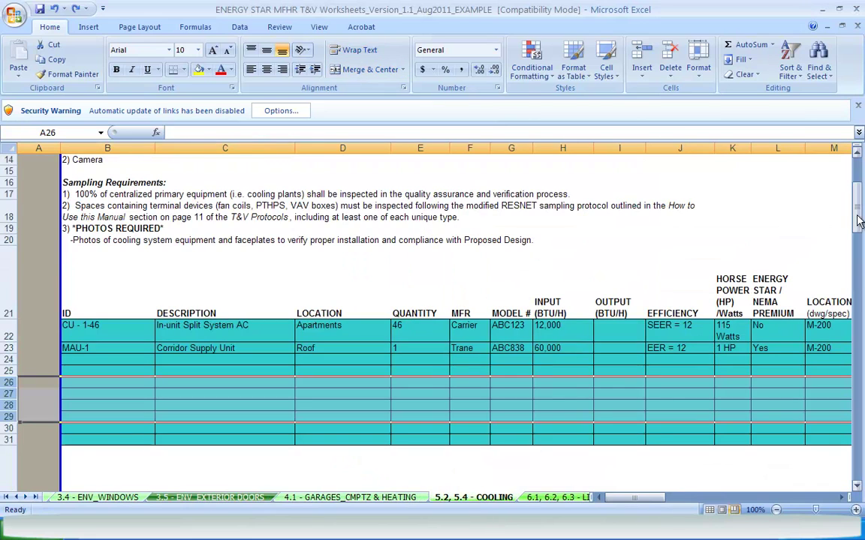
{"action": "left_click_drag", "start_coordinate": [858, 216], "coordinate": [859, 274]}
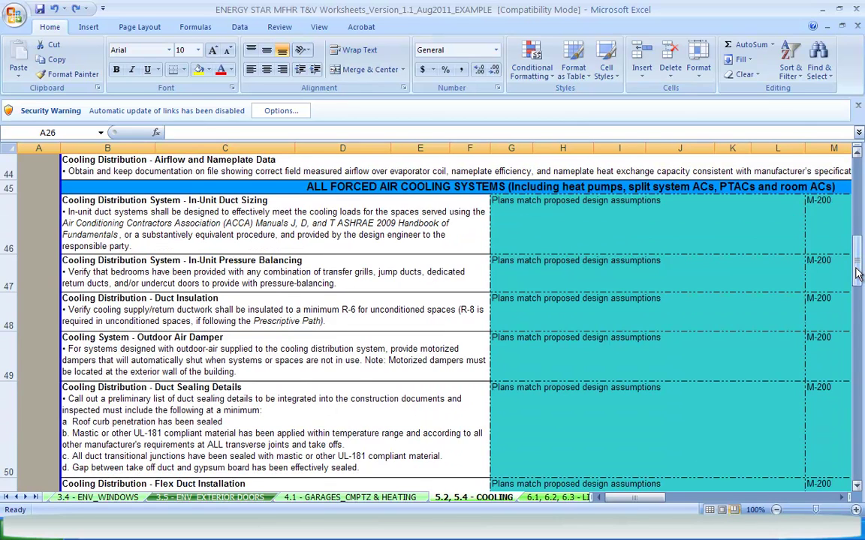
{"action": "left_click_drag", "start_coordinate": [858, 274], "coordinate": [854, 201]}
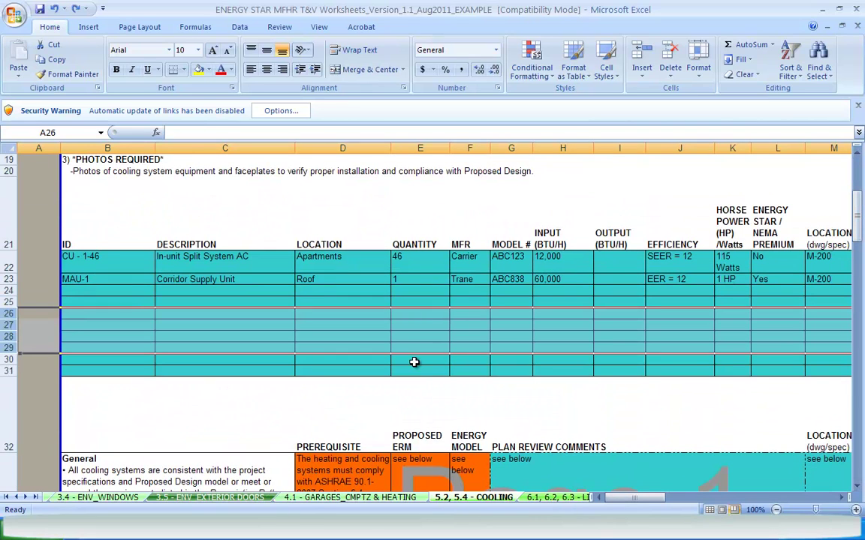
{"action": "left_click", "coordinate": [16, 499]}
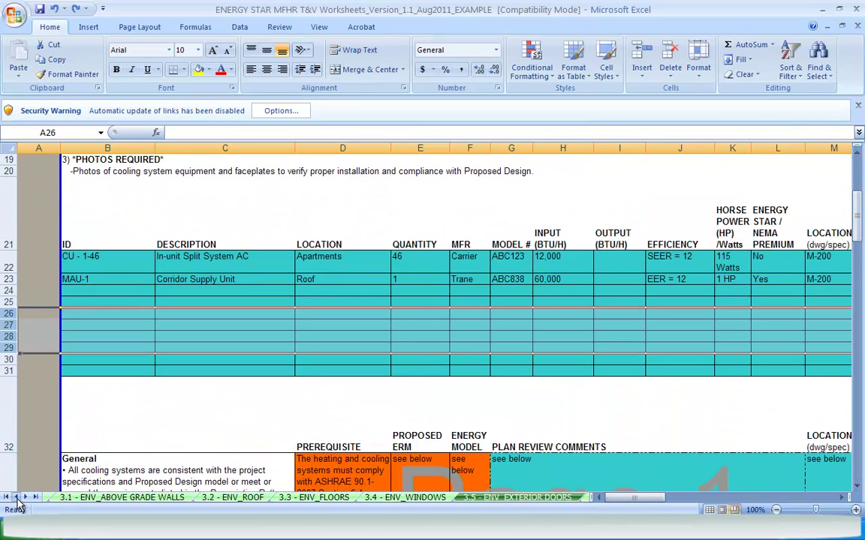
{"action": "left_click", "coordinate": [16, 499]}
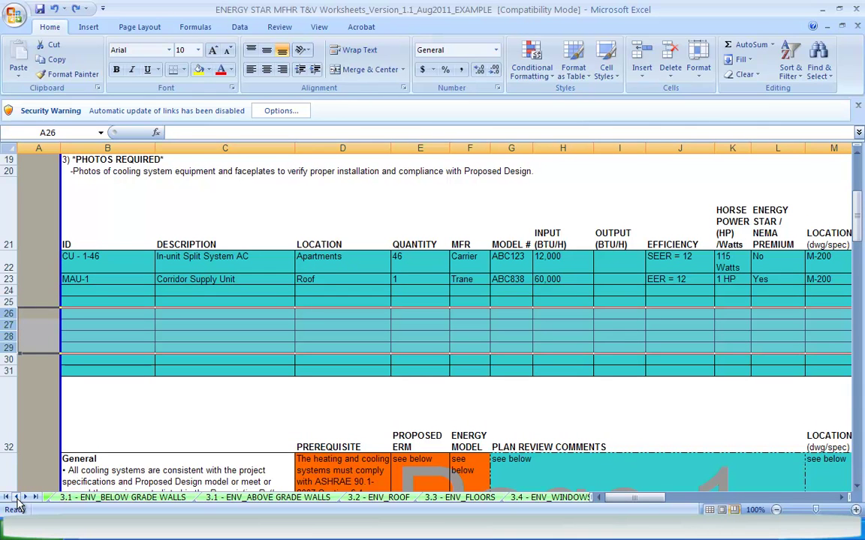
Step: Copy Wall Assembly 1 rows 27–42 on 3.1 - ENV_ABOVE GRADE WALLS and insert them at row 43
{"action": "left_click", "coordinate": [306, 498]}
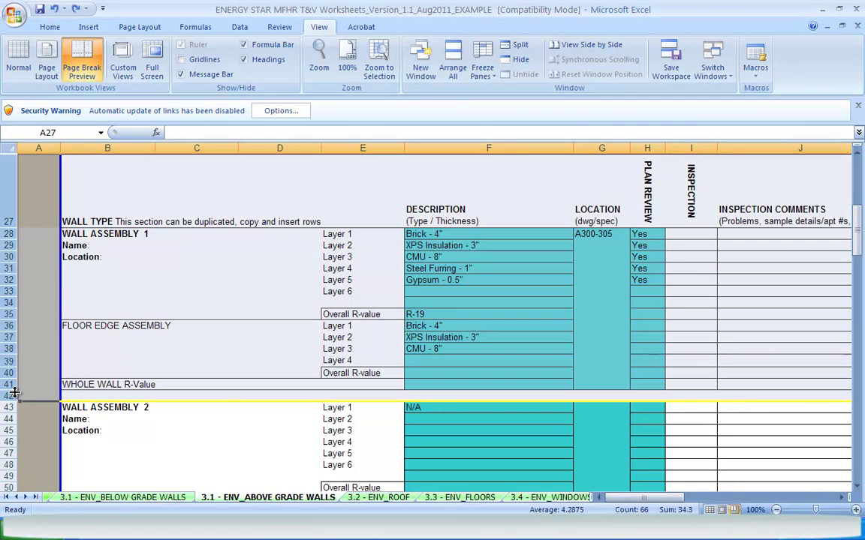
{"action": "key", "text": "ctrl+c"}
{"action": "right_click", "coordinate": [12, 406]}
{"action": "left_click", "coordinate": [51, 234]}
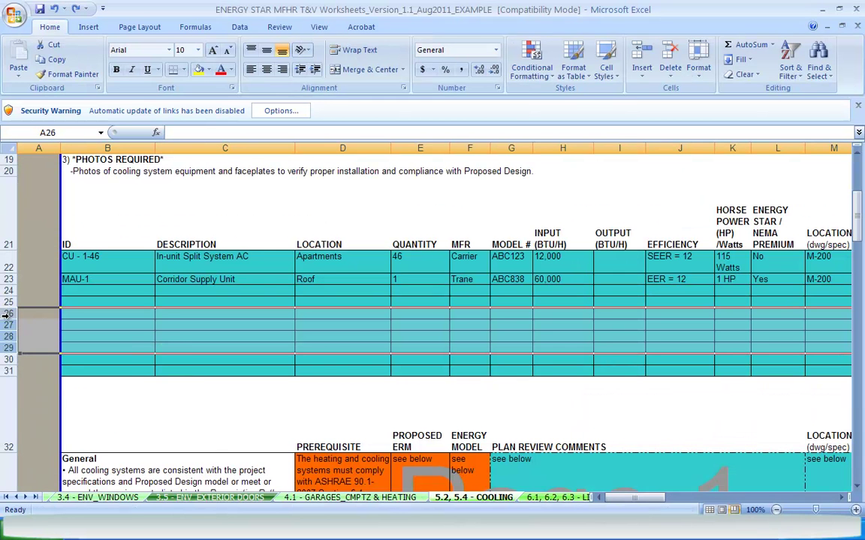
Step: Insert four blank rows at 26–29 in the cooling table, then open the ERMs sheet
{"action": "right_click", "coordinate": [11, 321]}
{"action": "key", "text": "i"}
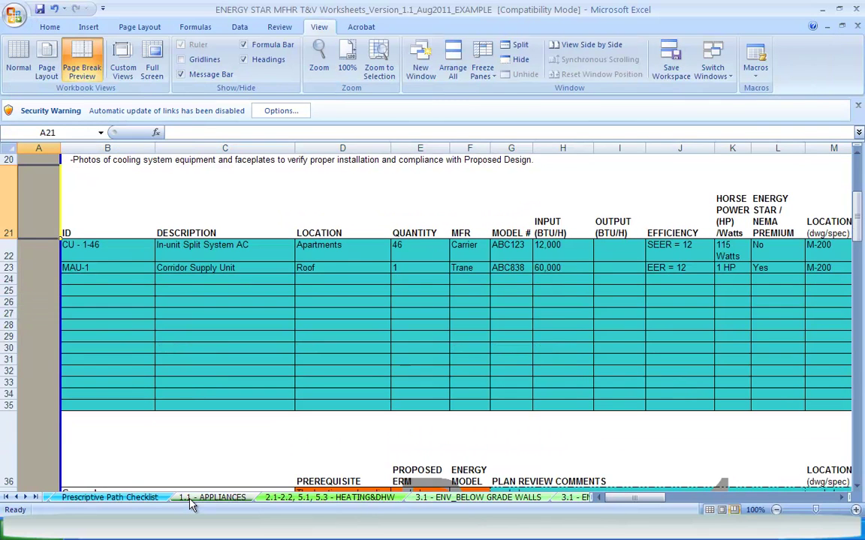
{"action": "left_click", "coordinate": [203, 497]}
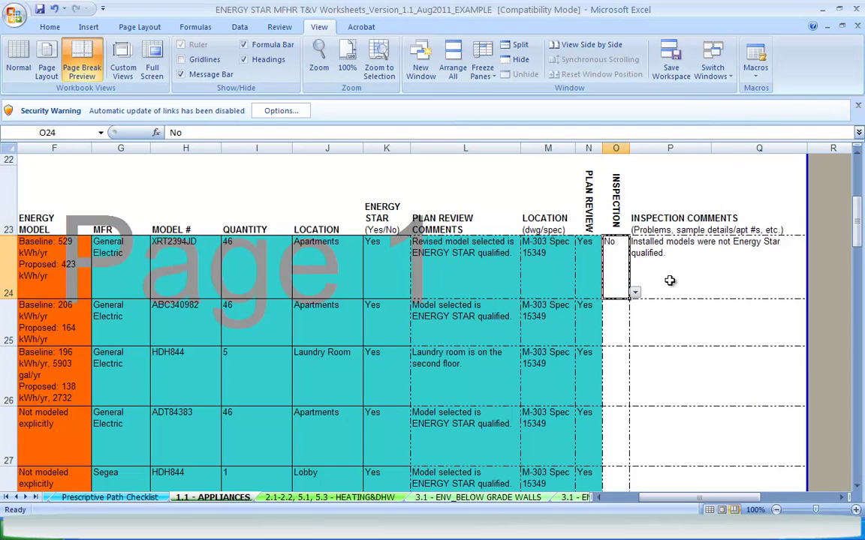
{"action": "left_click", "coordinate": [16, 497]}
{"action": "left_click", "coordinate": [16, 497]}
{"action": "left_click", "coordinate": [16, 497]}
{"action": "left_click", "coordinate": [17, 498]}
{"action": "left_click", "coordinate": [151, 497]}
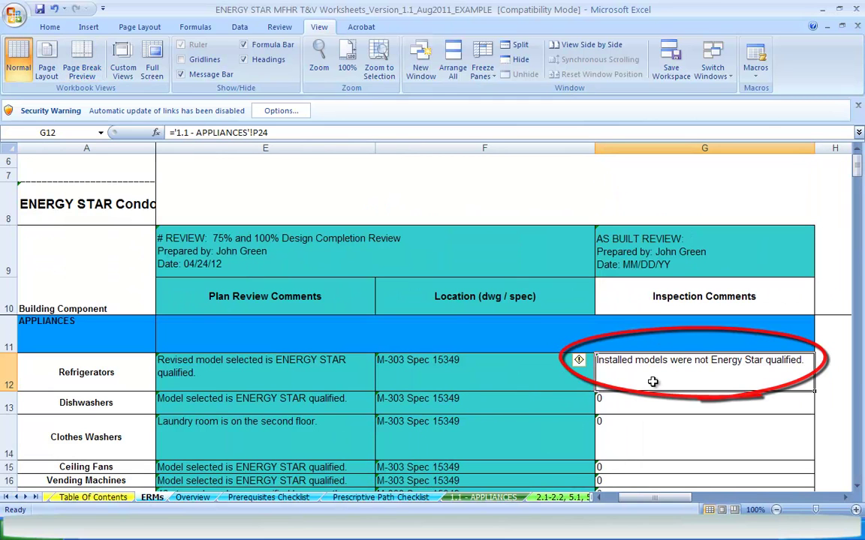
Step: Open the Overview sheet to review it
{"action": "left_click", "coordinate": [186, 498]}
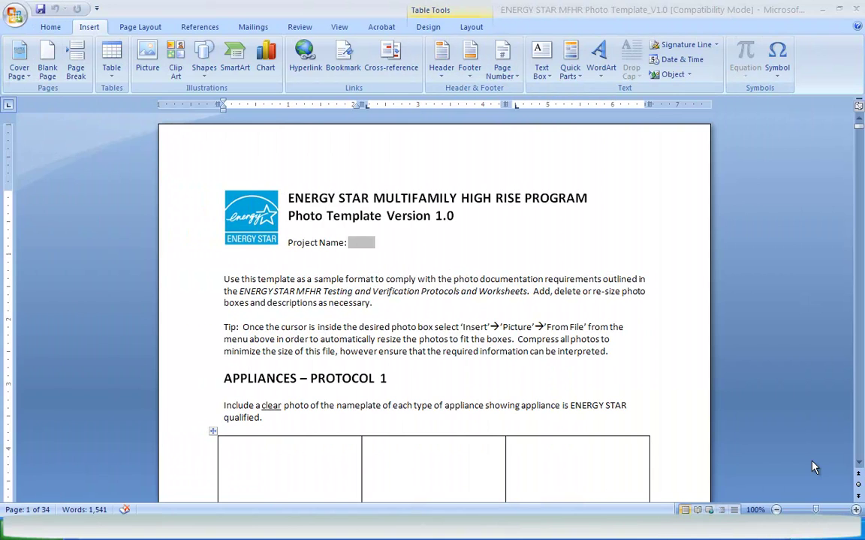
Step: Scroll to the empty Refrigerator photo box and open the Insert Picture dialog for it
{"action": "left_click", "coordinate": [859, 465]}
{"action": "left_click_drag", "start_coordinate": [859, 465], "coordinate": [859, 464]}
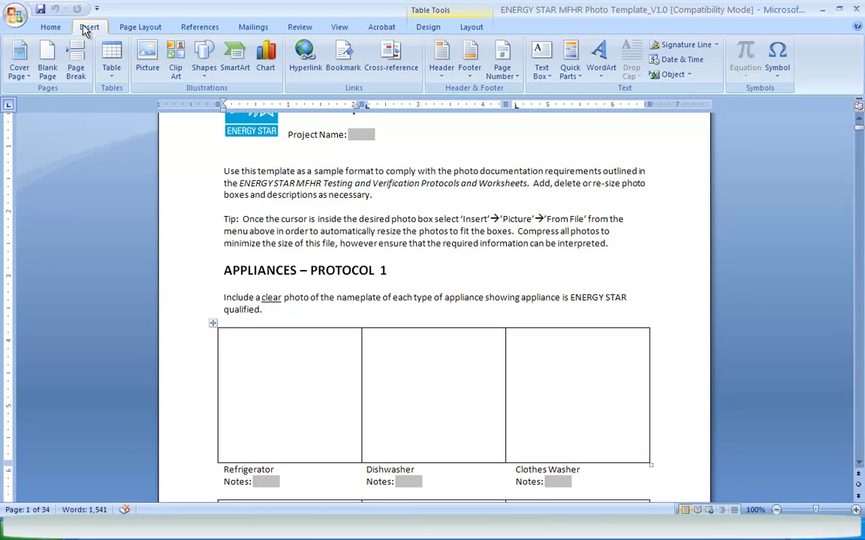
{"action": "left_click", "coordinate": [143, 61]}
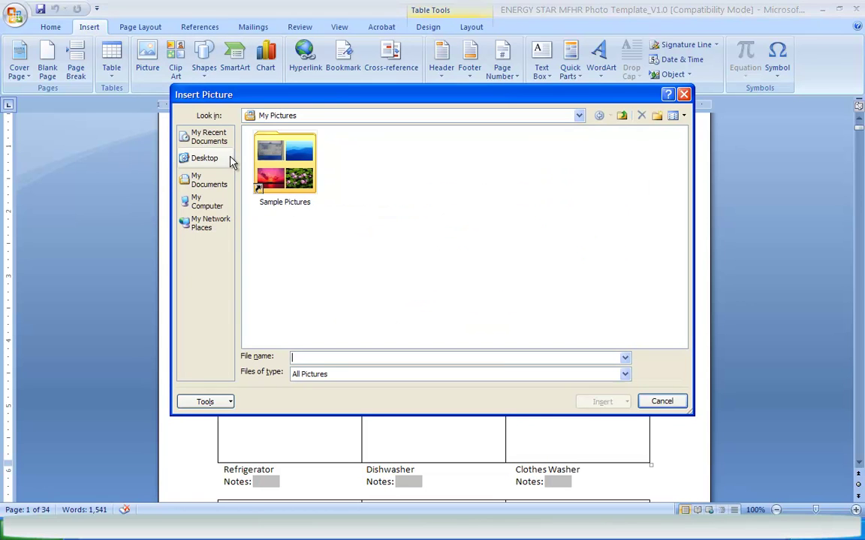
Step: Insert EPA Sample Photo into the Refrigerator box and compress all pictures in the document
{"action": "double_click", "coordinate": [283, 174]}
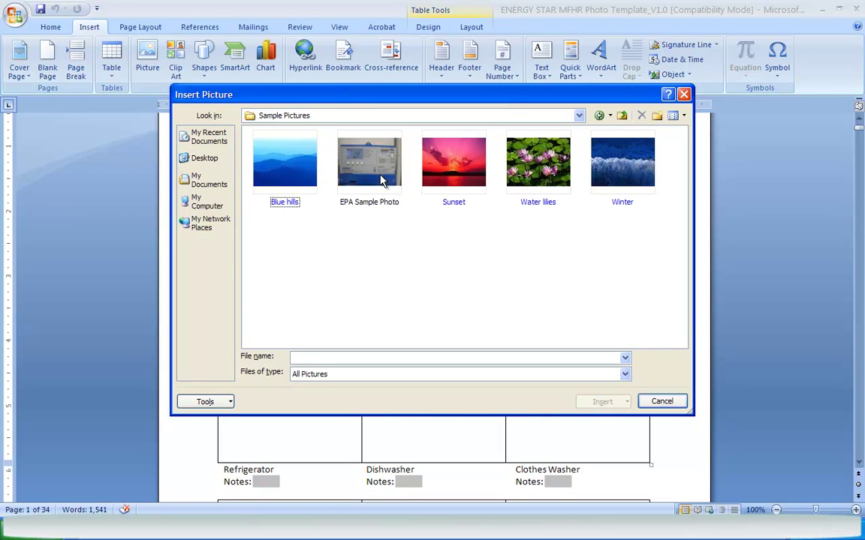
{"action": "double_click", "coordinate": [341, 156]}
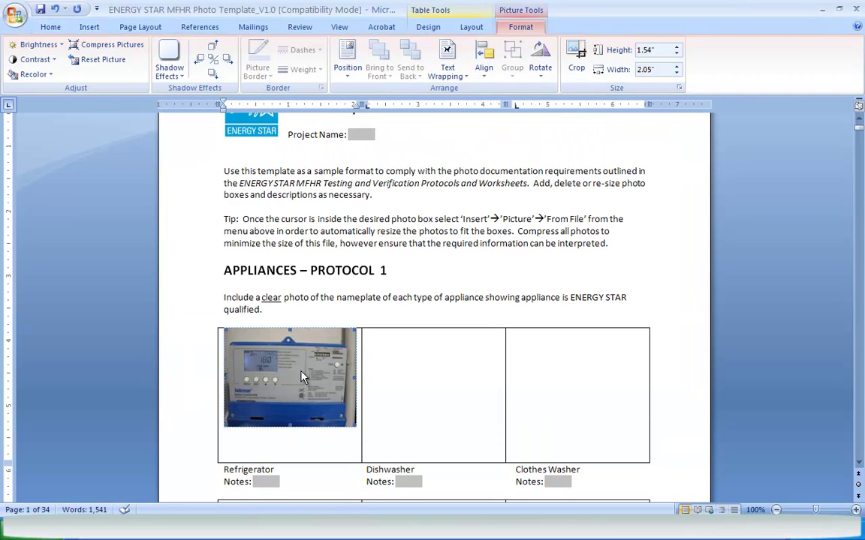
{"action": "left_click", "coordinate": [110, 45]}
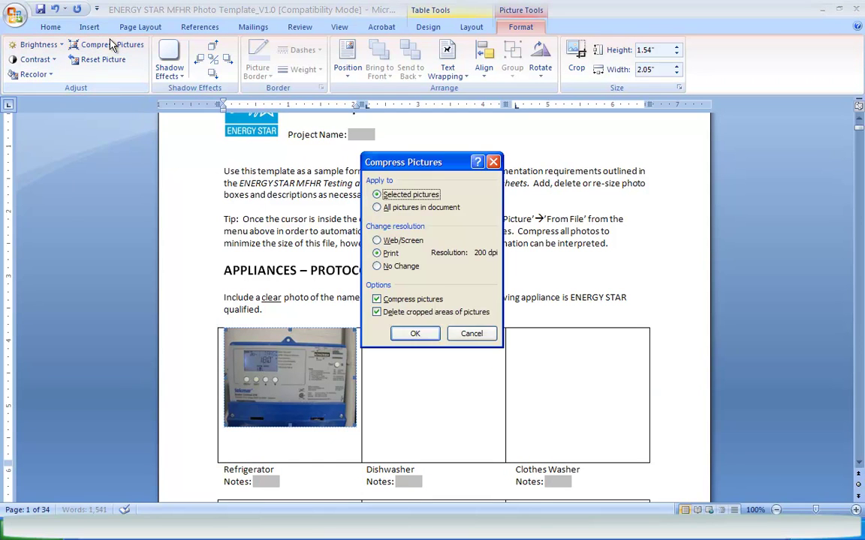
{"action": "left_click", "coordinate": [389, 208]}
{"action": "left_click", "coordinate": [415, 333]}
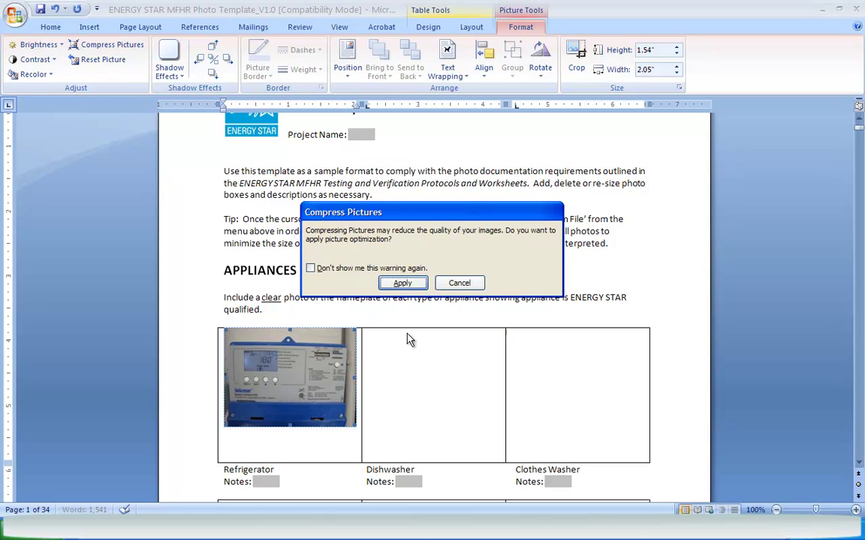
{"action": "left_click", "coordinate": [402, 283]}
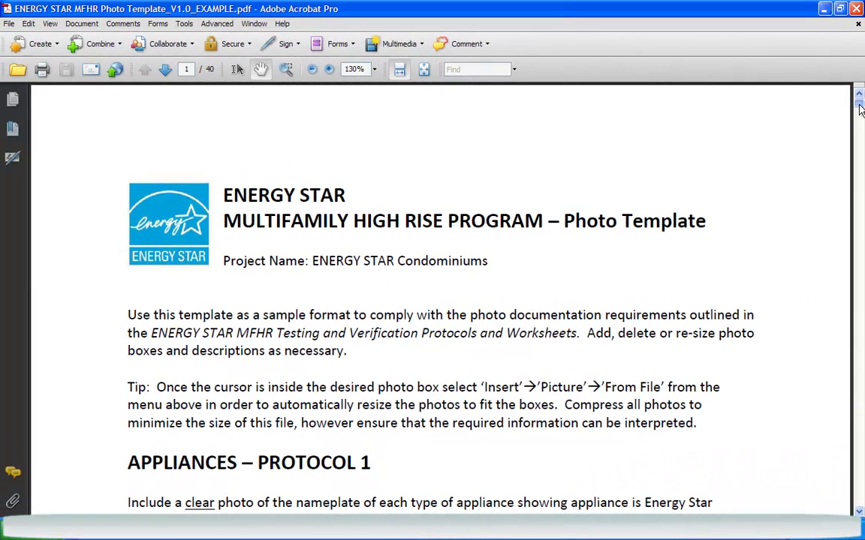
Step: Scroll the example PDF to page 5, Envelope – Above Grade Walls insulation photos
{"action": "scroll", "coordinate": [860, 109], "scroll_direction": "down", "scroll_amount": 5}
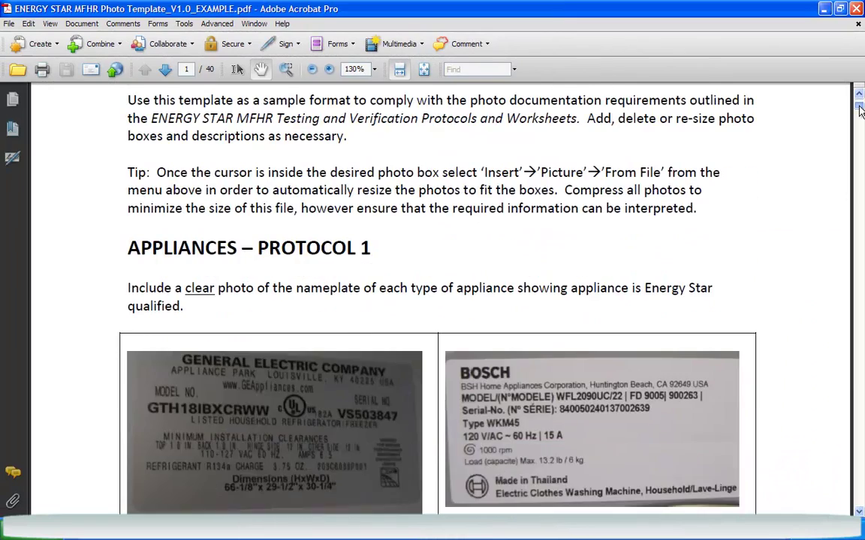
{"action": "scroll", "coordinate": [860, 109], "scroll_direction": "down", "scroll_amount": 3}
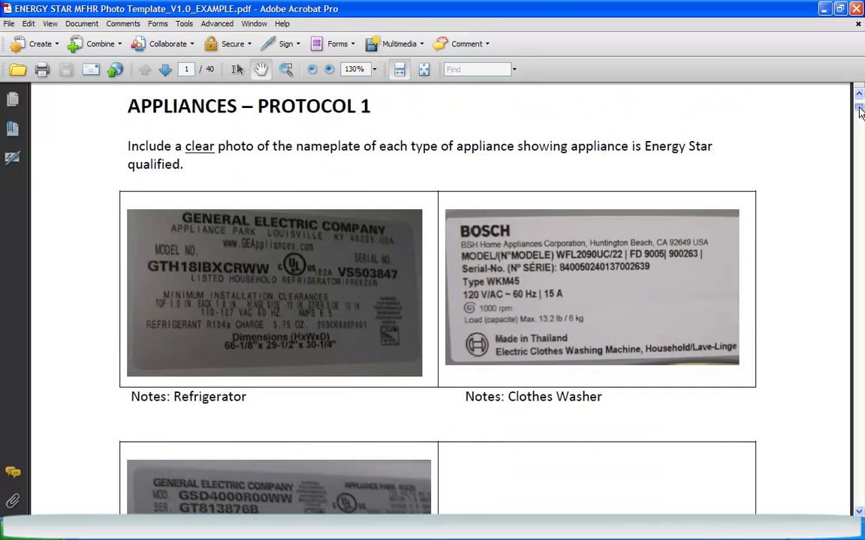
{"action": "scroll", "coordinate": [860, 109], "scroll_direction": "down", "scroll_amount": 11}
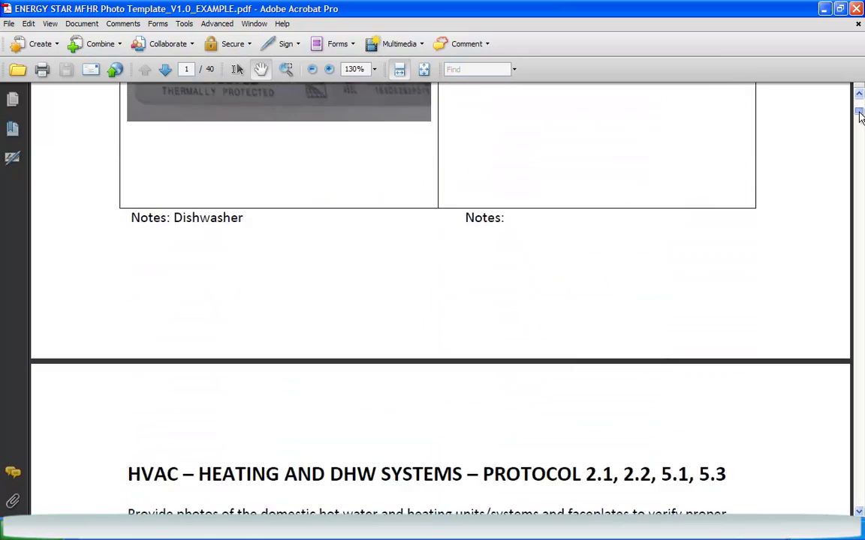
{"action": "scroll", "coordinate": [859, 114], "scroll_direction": "down", "scroll_amount": 7}
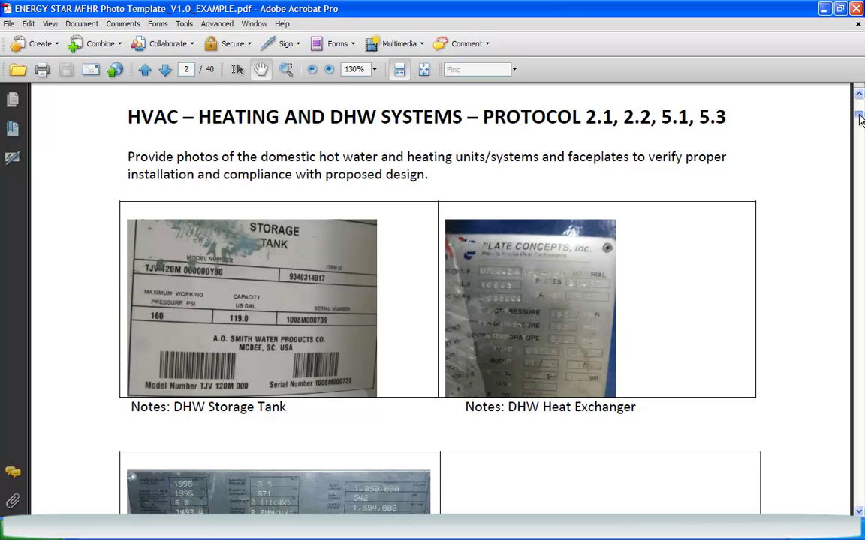
{"action": "scroll", "coordinate": [860, 119], "scroll_direction": "up", "scroll_amount": 2}
{"action": "scroll", "coordinate": [860, 119], "scroll_direction": "down", "scroll_amount": 13}
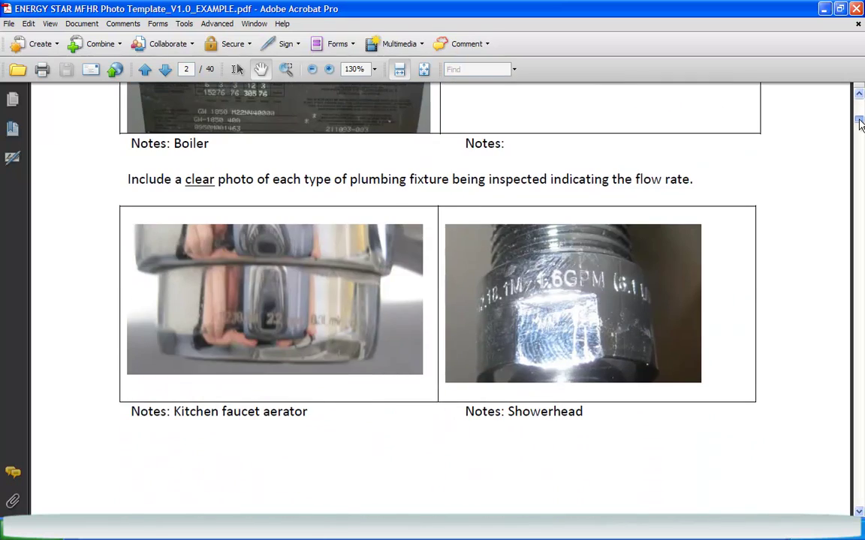
{"action": "left_click_drag", "start_coordinate": [860, 125], "coordinate": [860, 150]}
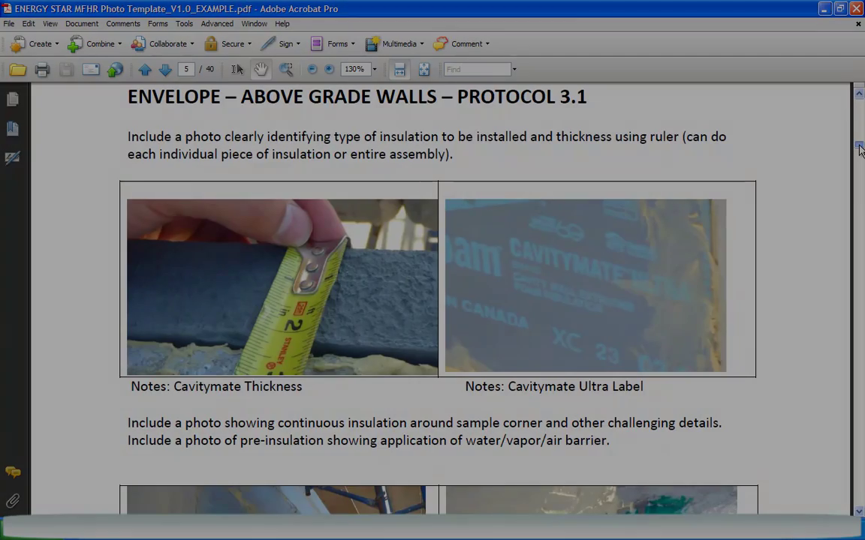